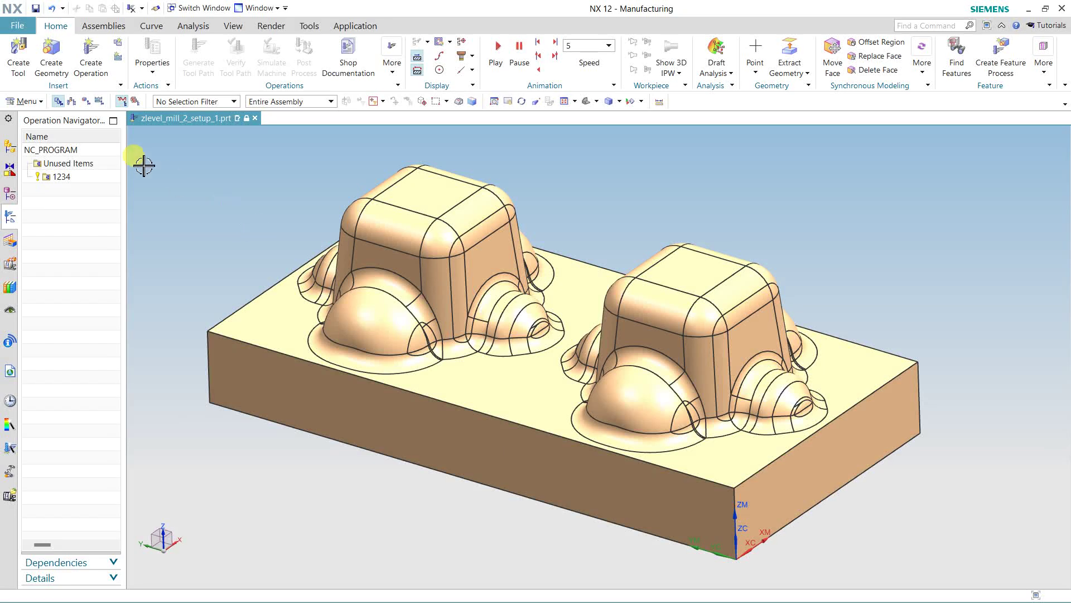
Step: Show the Machine Tool View with CARRIER expanded and POCKET_01's BALL_MILL visible
click(71, 101)
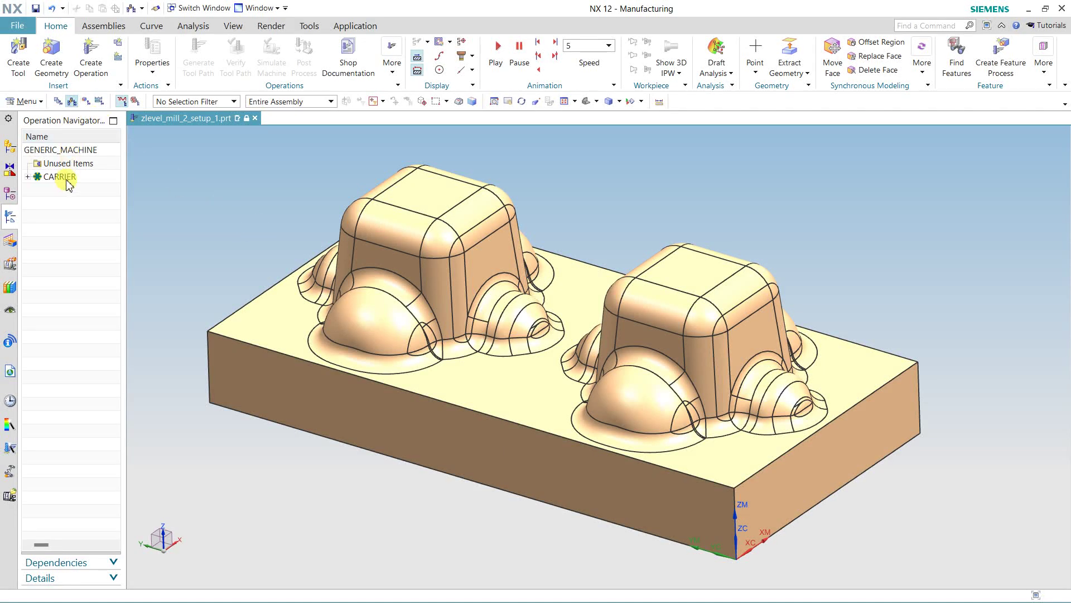
click(31, 176)
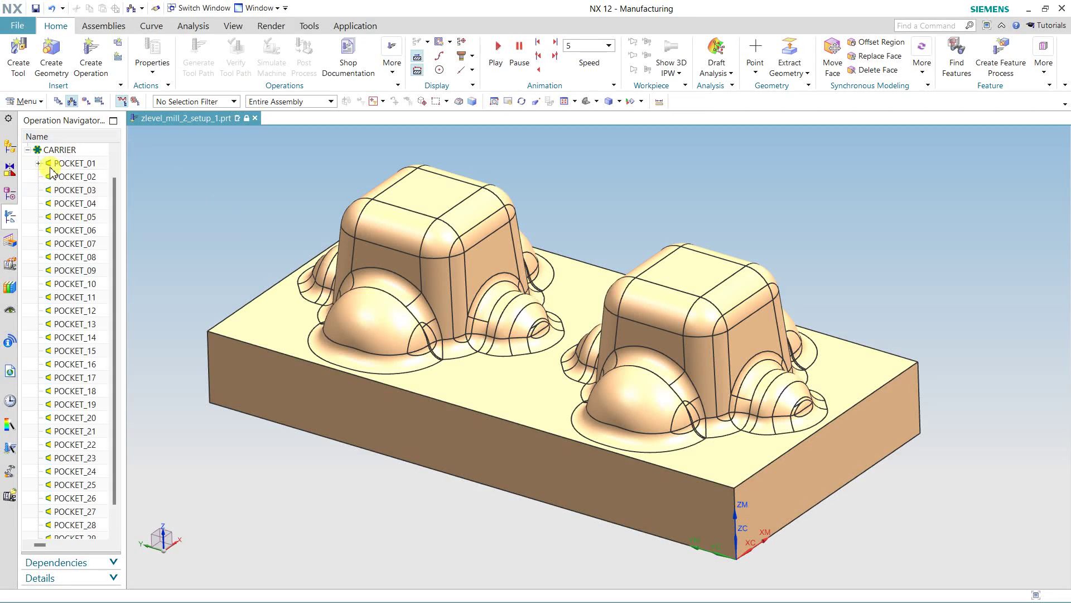
click(38, 163)
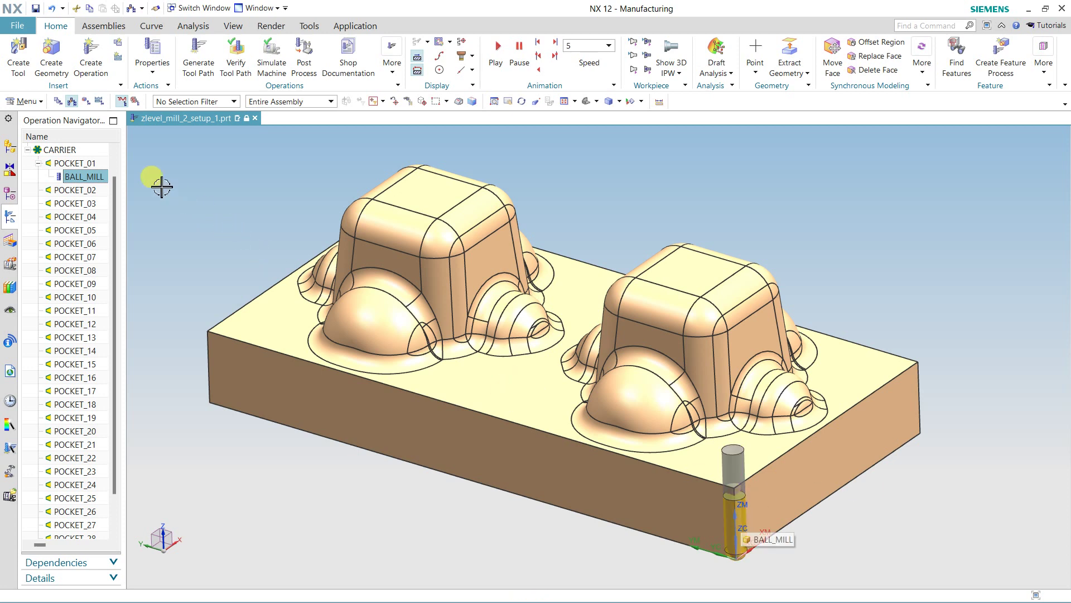
Step: Create a new milling tool located in POCKET_02
click(25, 66)
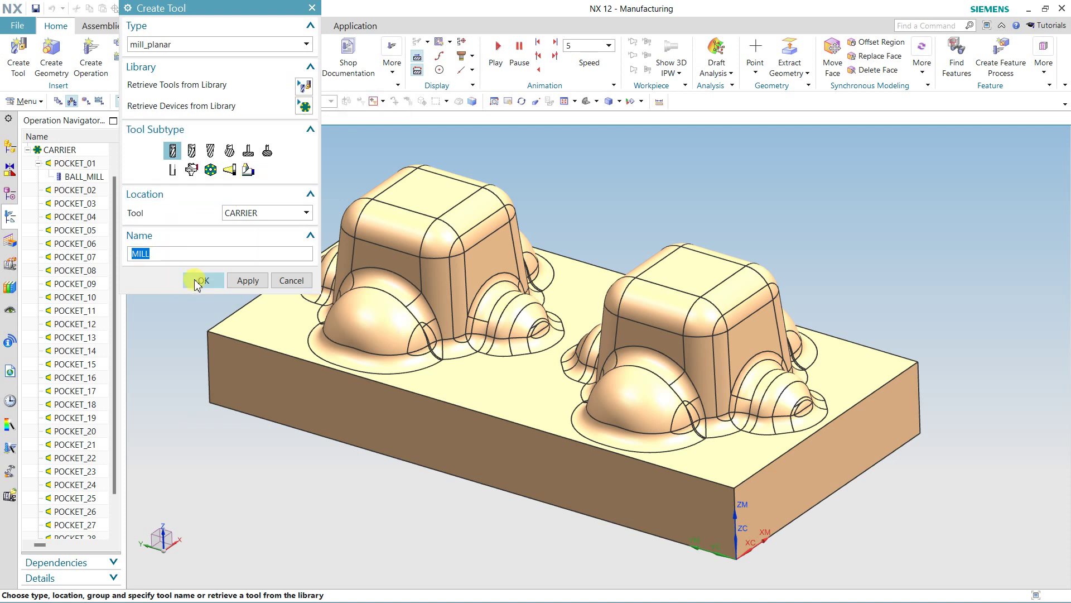
click(271, 214)
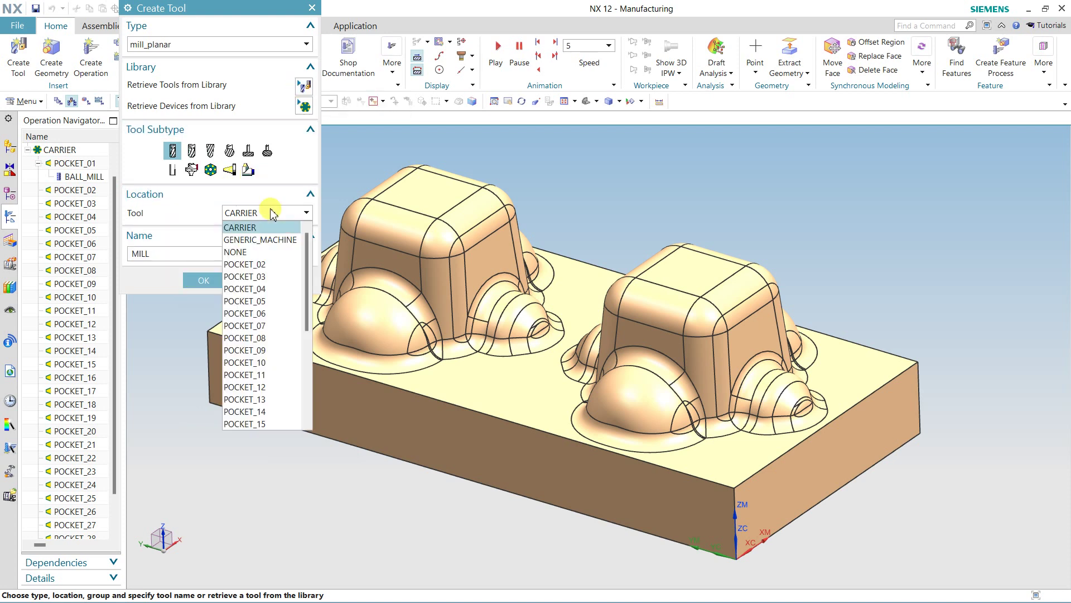
click(256, 260)
click(200, 278)
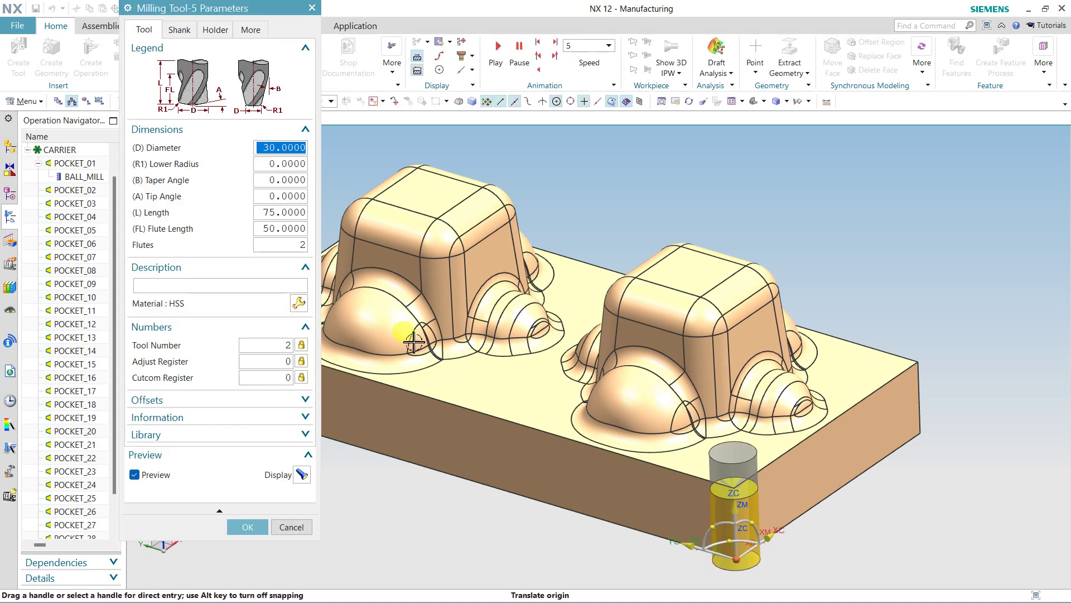
Step: Give the MILL tool a diameter of 20 and a lower radius of 1
text(20)
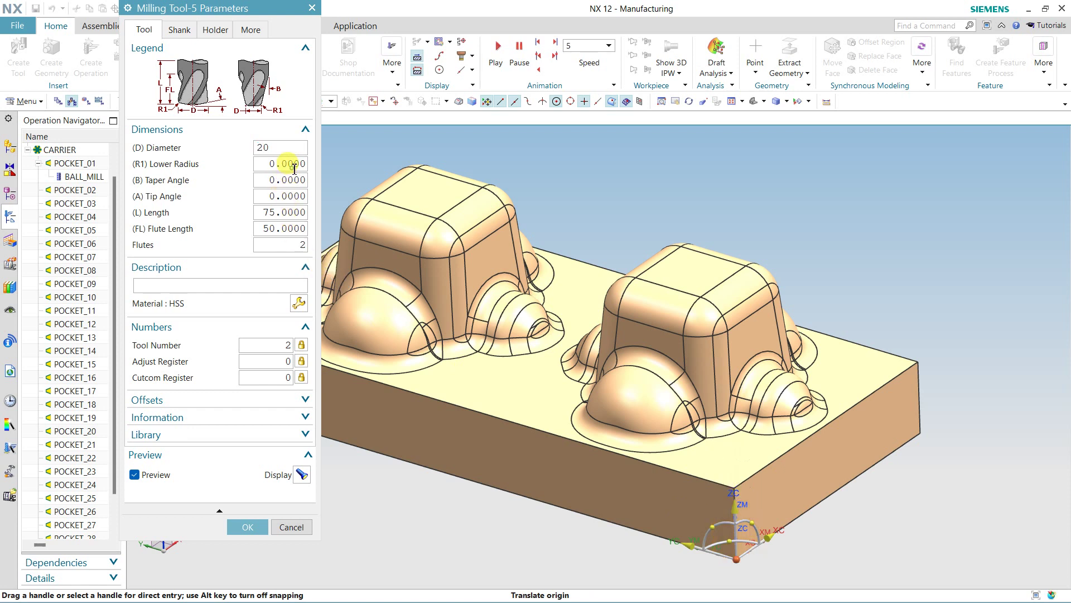
click(287, 163)
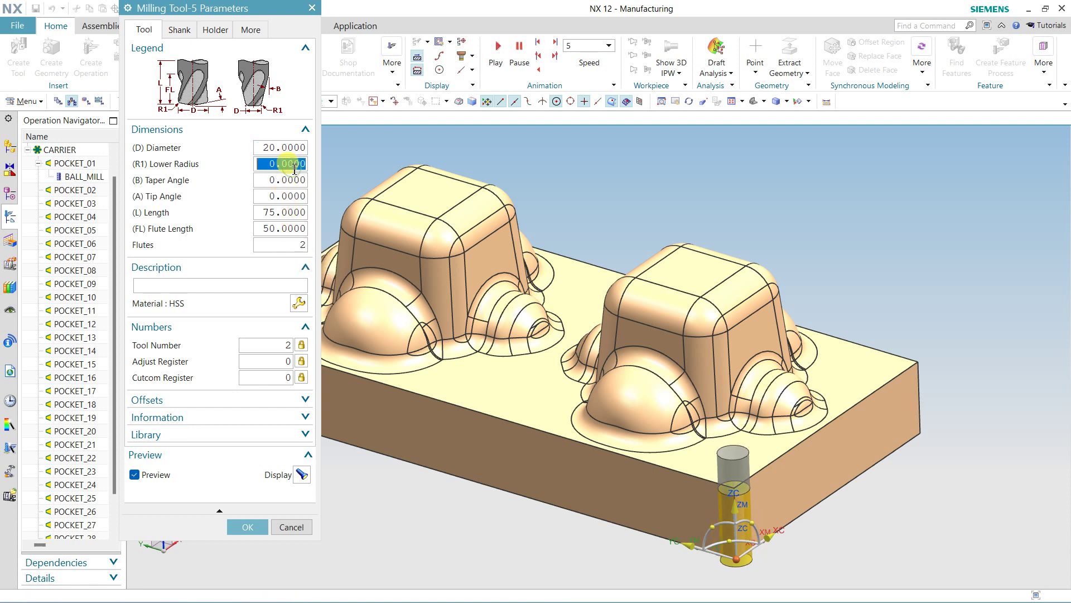
text(1)
click(294, 168)
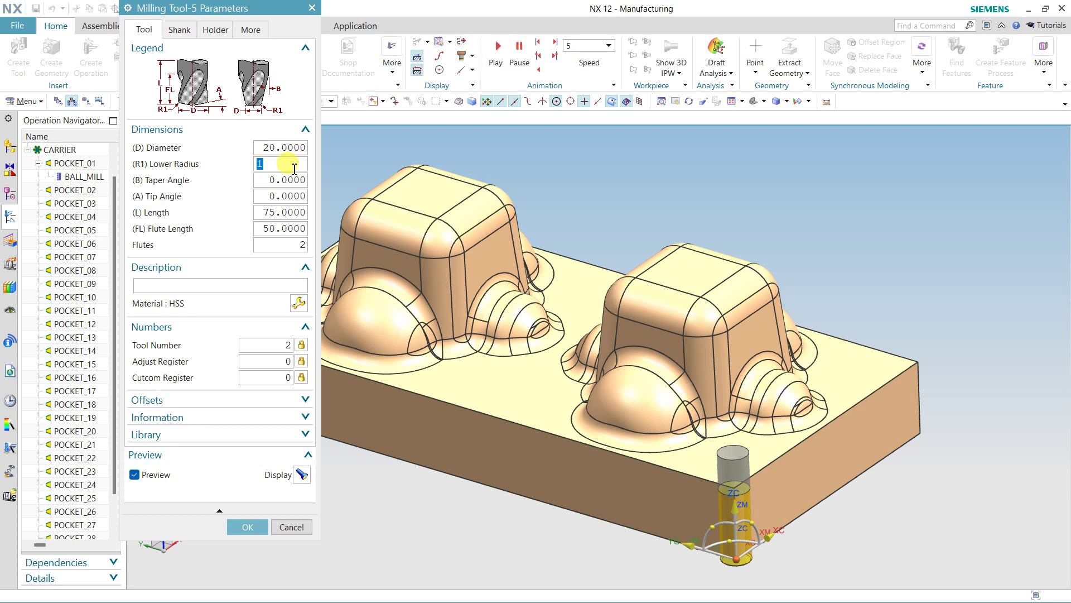
click(215, 29)
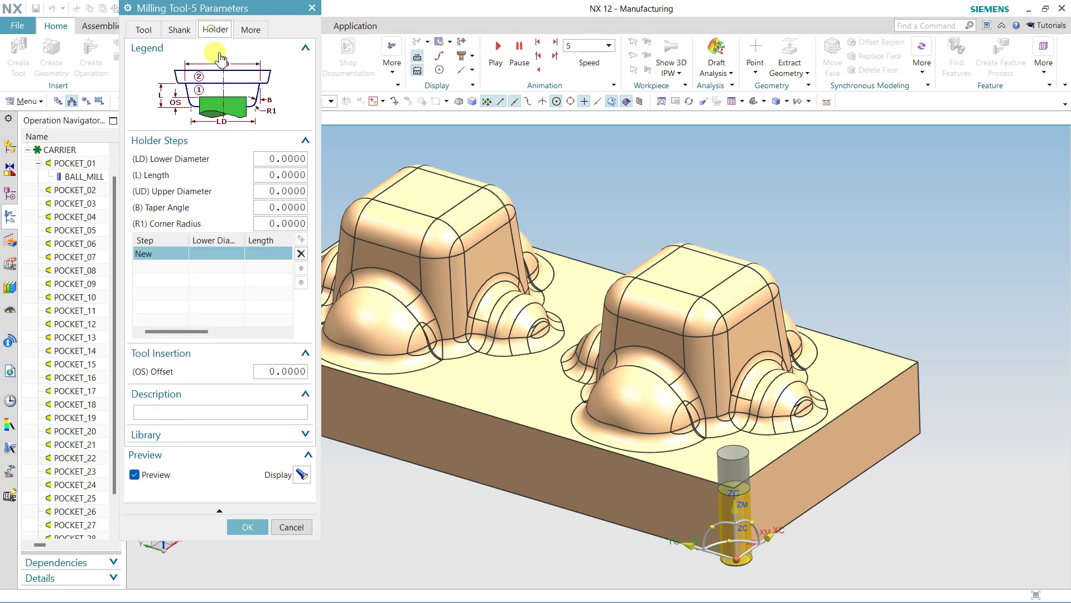
Step: Retrieve the Milling_Drilling holder HLD001_00006 from the library onto the MILL tool
click(207, 435)
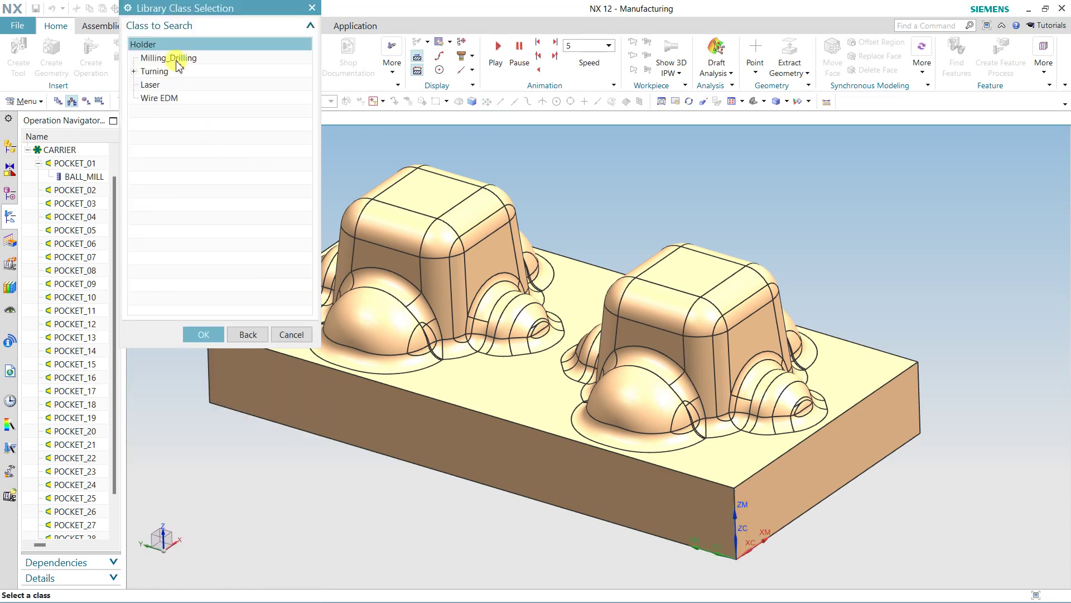
double_click(177, 63)
click(201, 245)
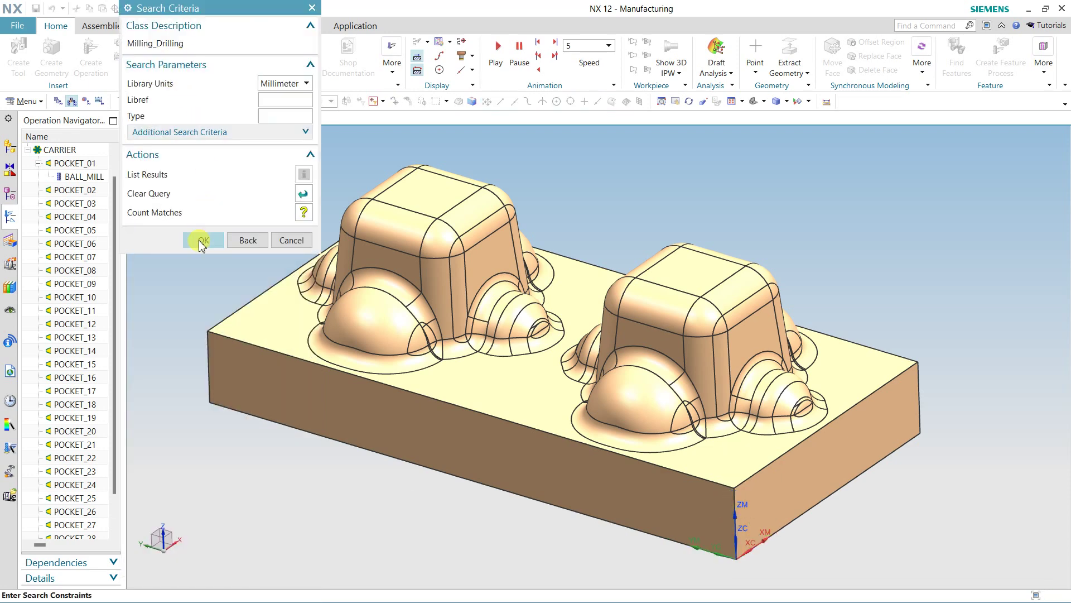
click(170, 165)
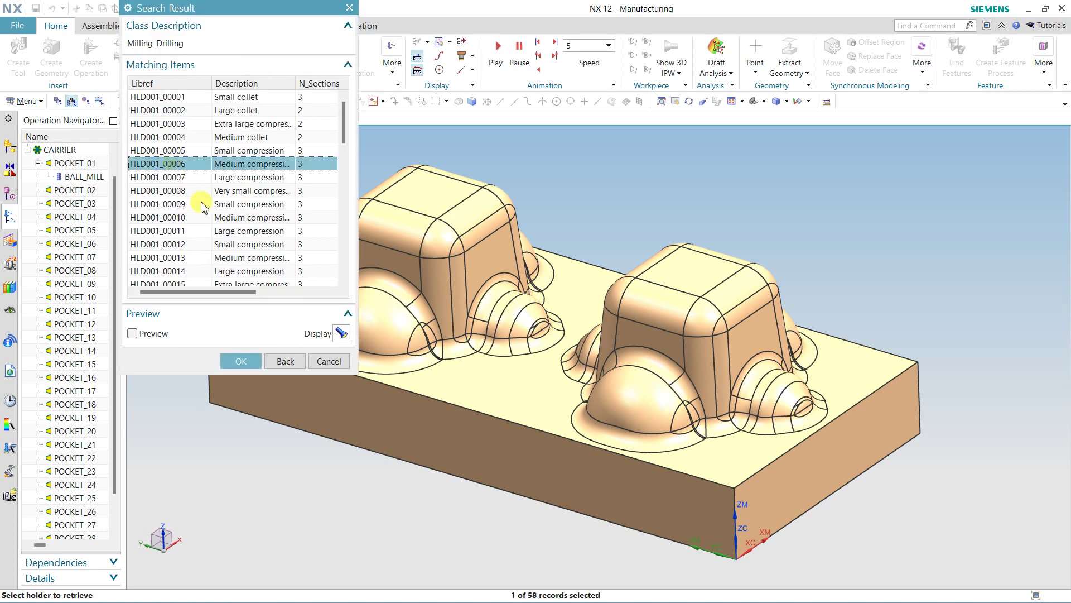
click(240, 362)
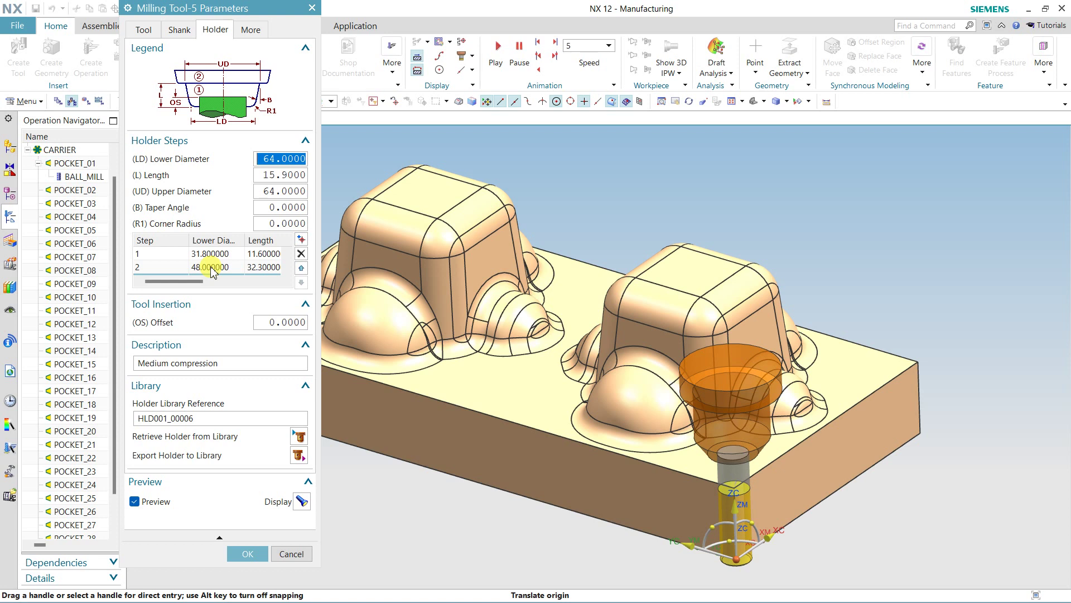
Step: Save the MILL tool, collapse CARRIER, and start a mill_contour operation
click(248, 554)
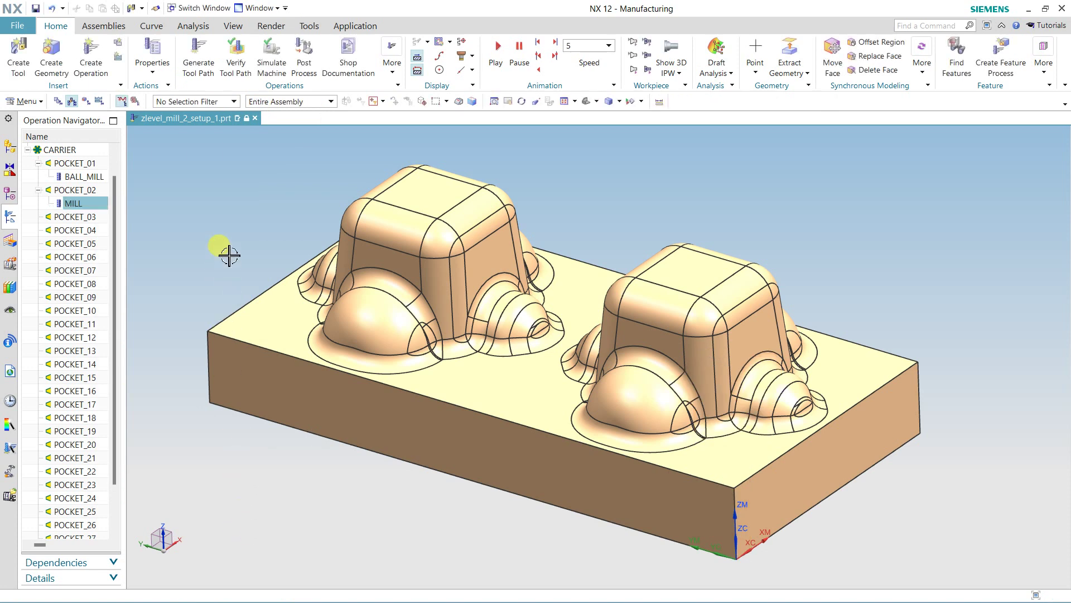
click(28, 150)
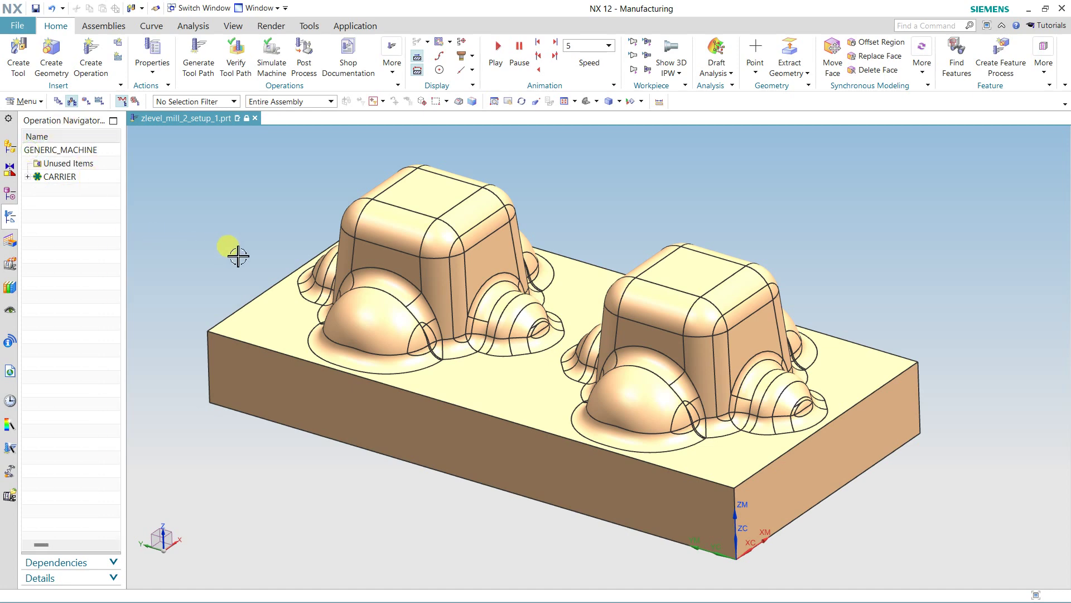
click(91, 55)
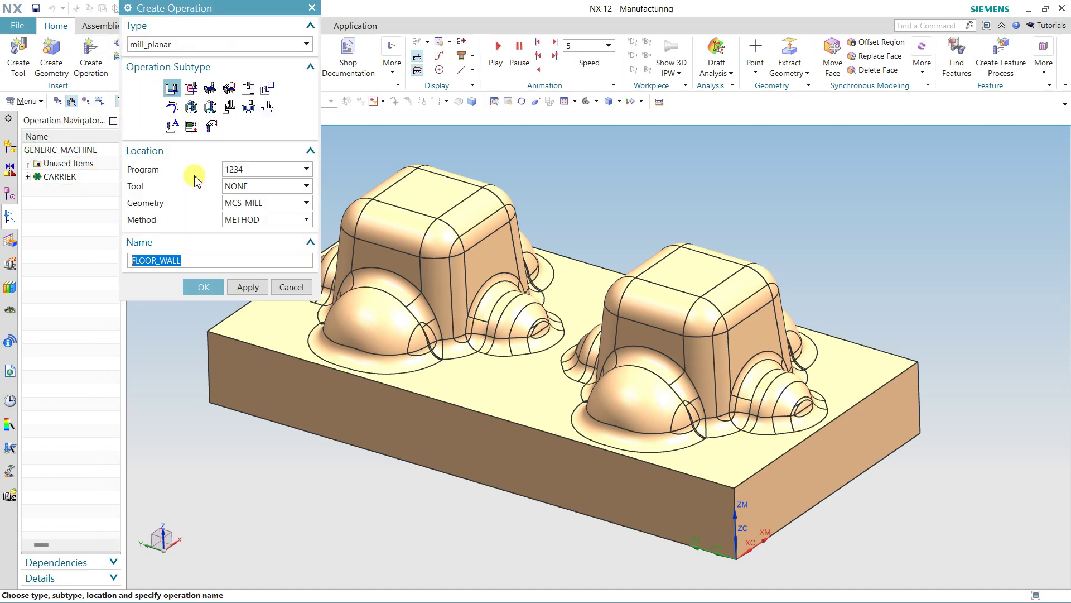
click(167, 44)
click(157, 66)
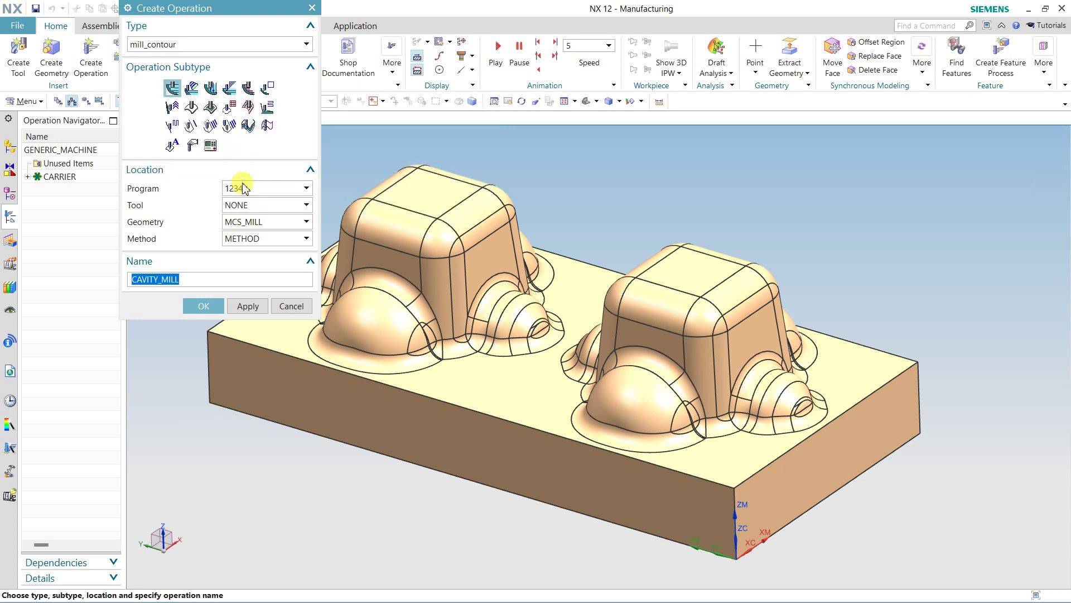
Step: Assign tool MILL, geometry WORKPIECE and method MOLD_ROUGH_HSM to the Cavity Mill operation
click(249, 207)
click(250, 244)
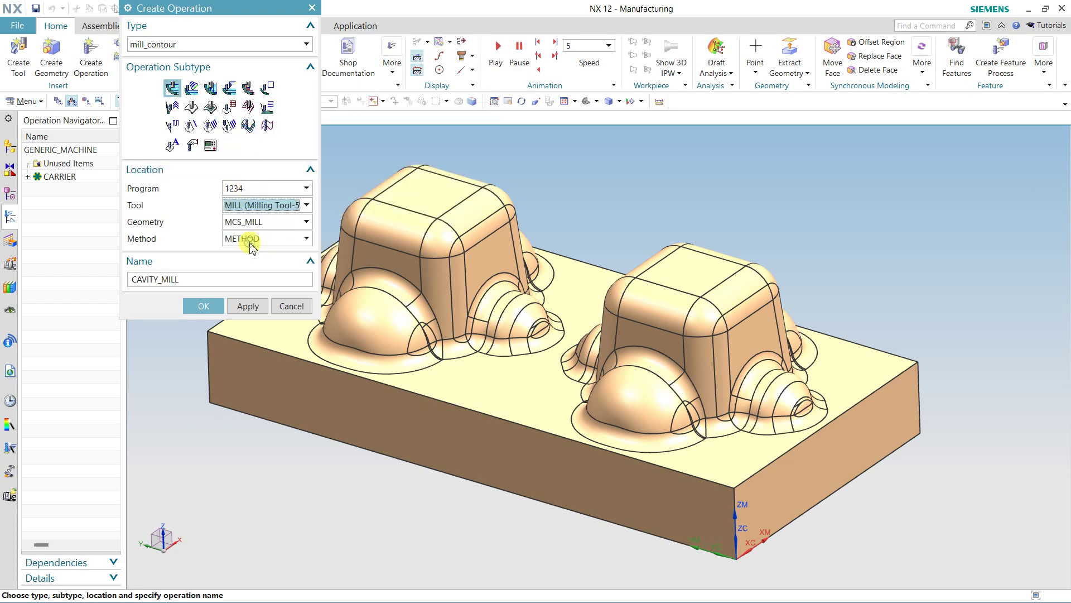
click(253, 223)
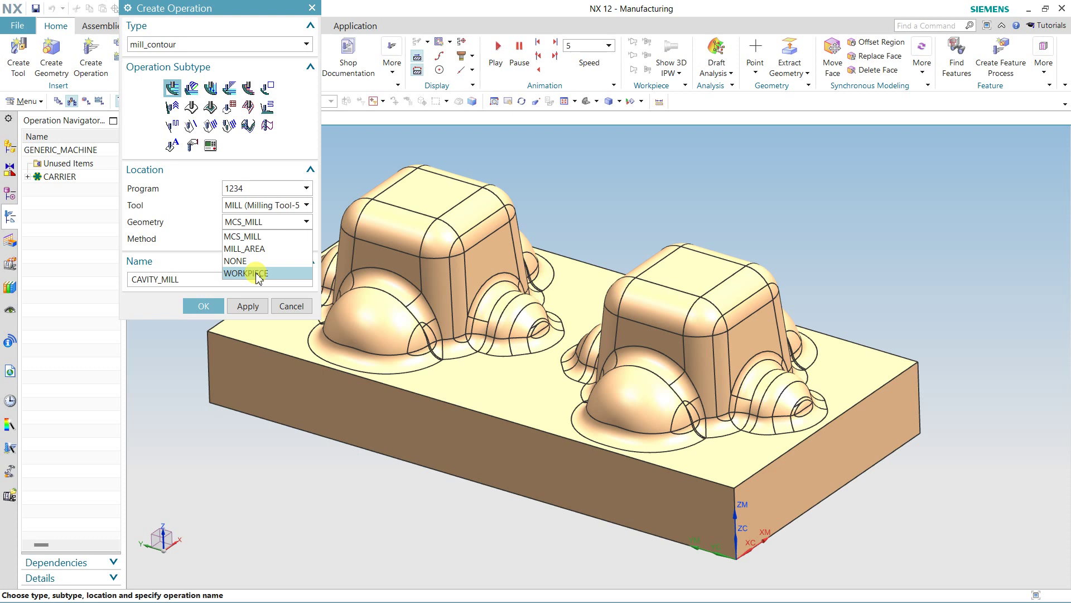
click(258, 274)
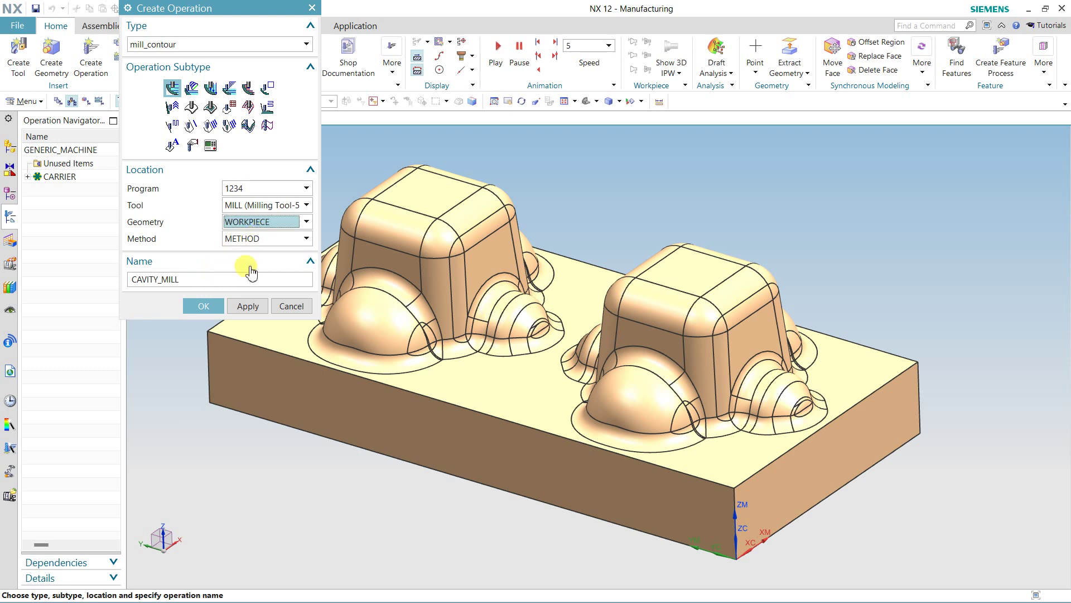
click(259, 239)
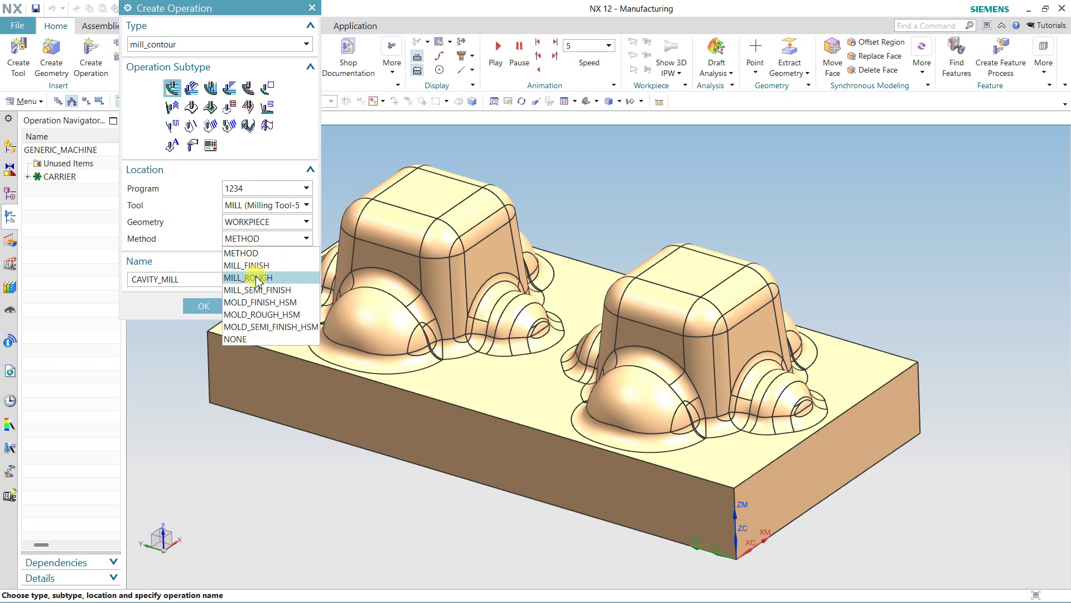
click(263, 316)
Step: Create the CAVITY_MILL operation and set all 267 part faces as its cut area
click(205, 307)
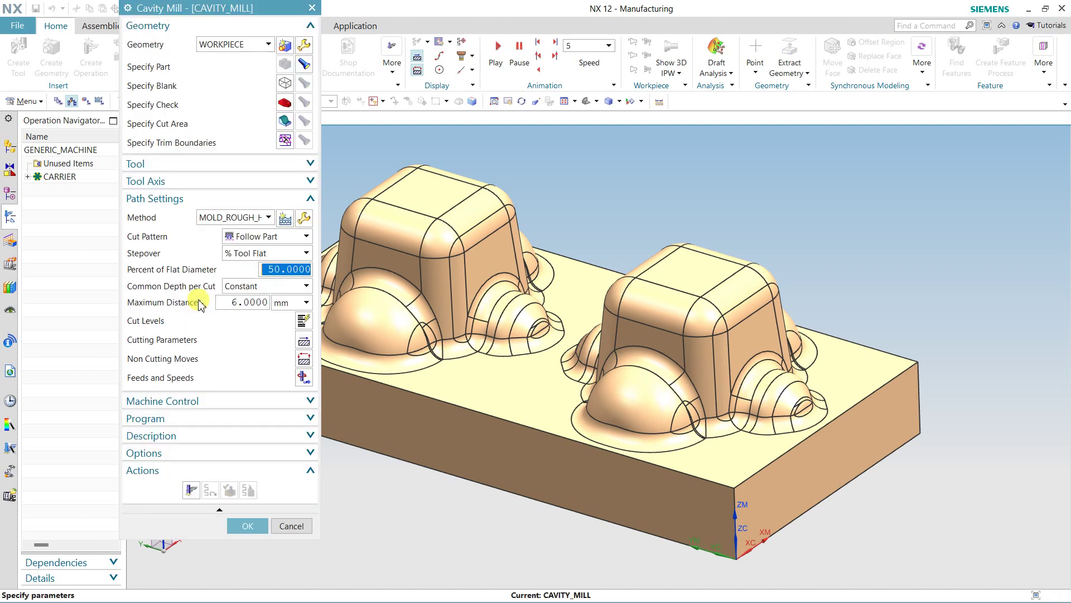
click(284, 121)
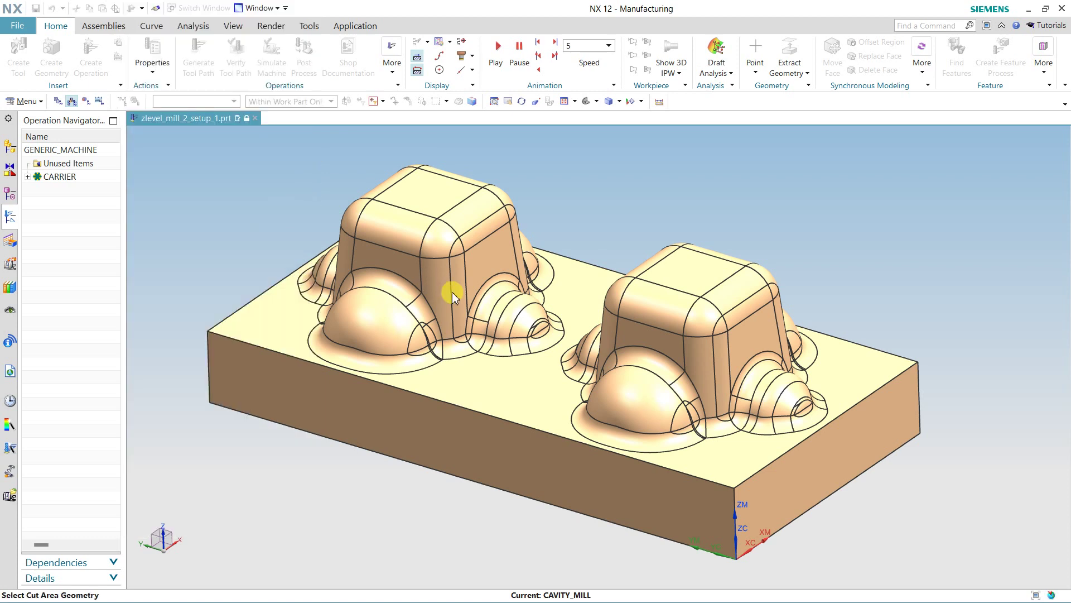
scroll(608, 254, down, 1)
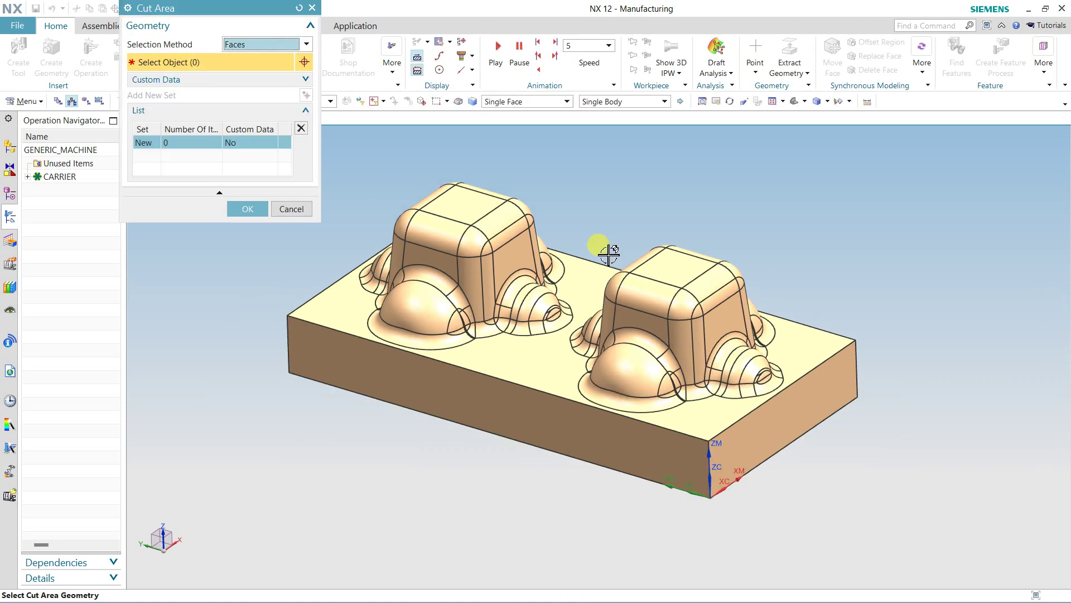
key(ctrl+alt+f)
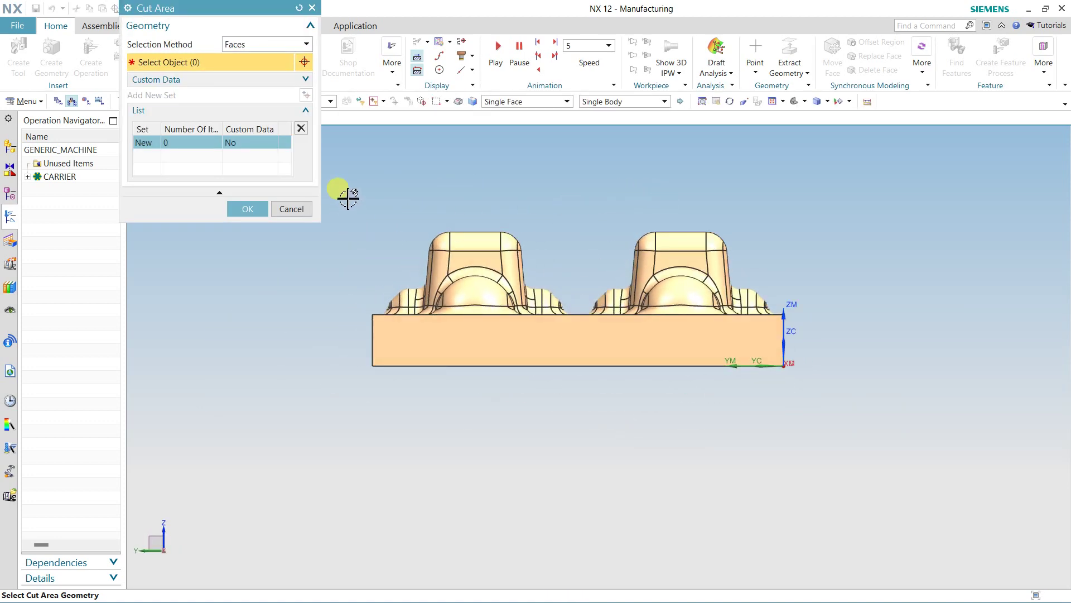
drag(348, 198, 812, 329)
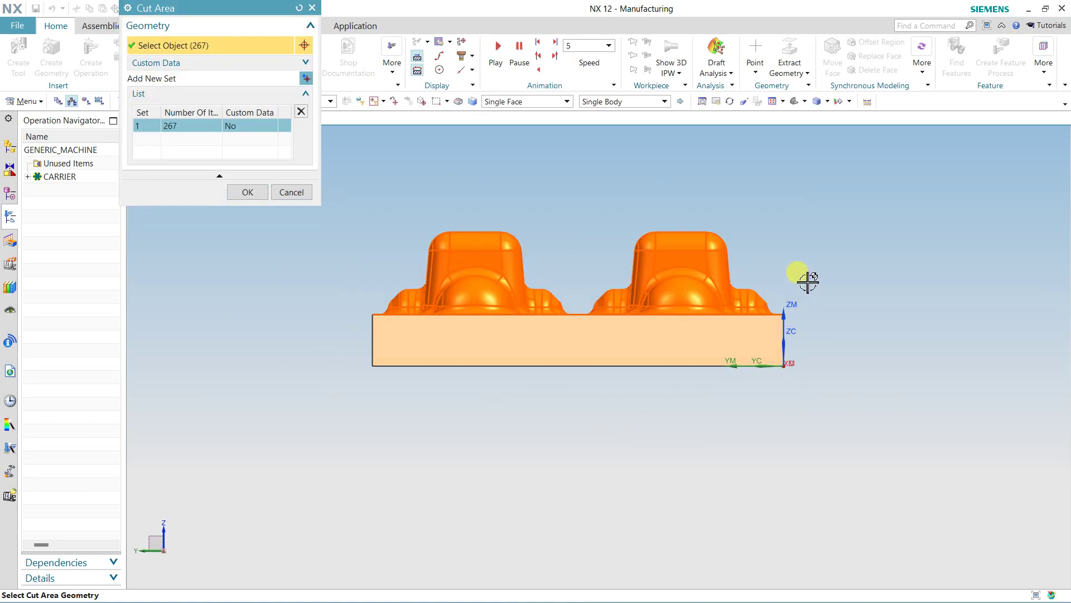
middle_drag(808, 282, 607, 223)
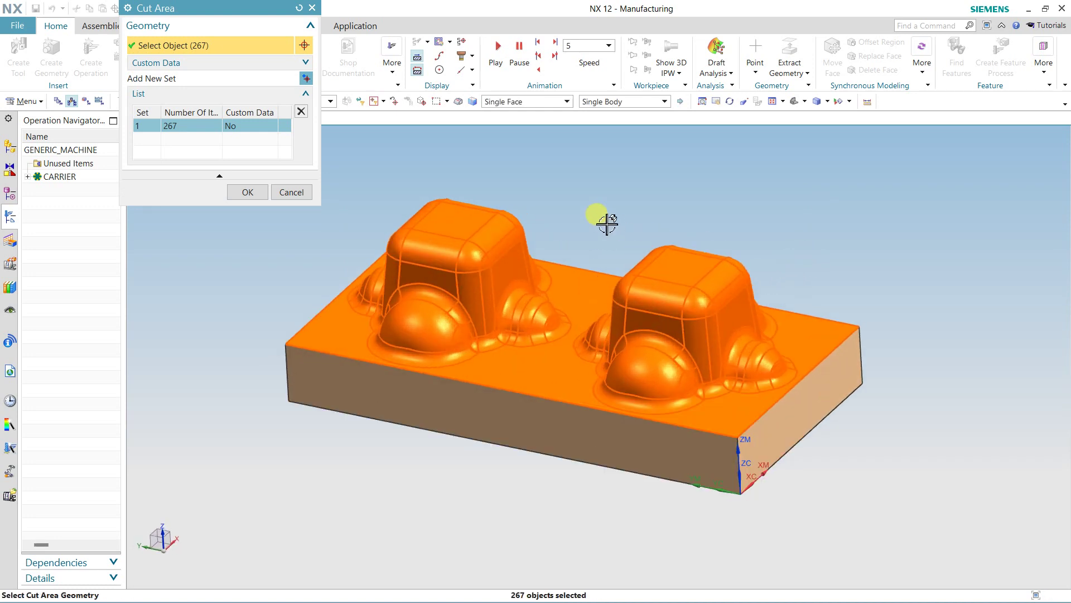
scroll(607, 223, up, 2)
click(242, 193)
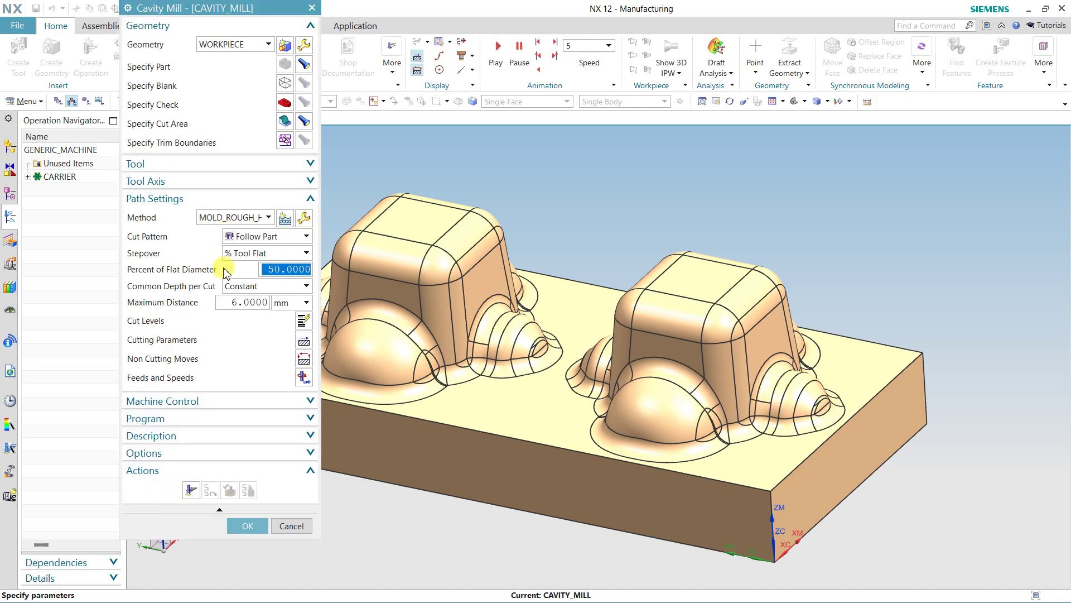
Step: Set Maximum Distance to 1 mm and generate the cavity mill roughing toolpath
click(303, 217)
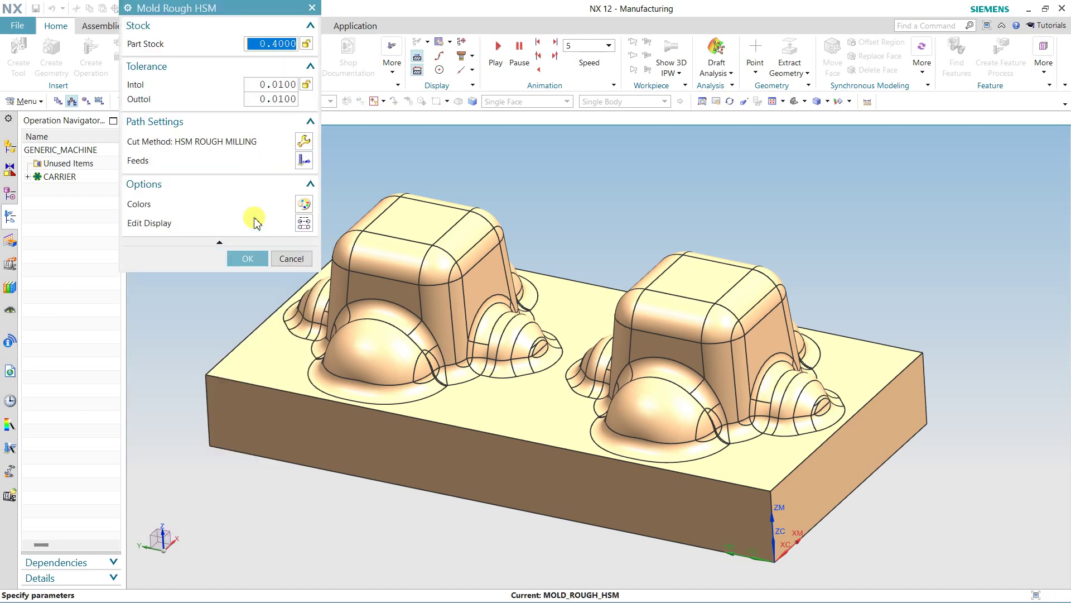
click(283, 263)
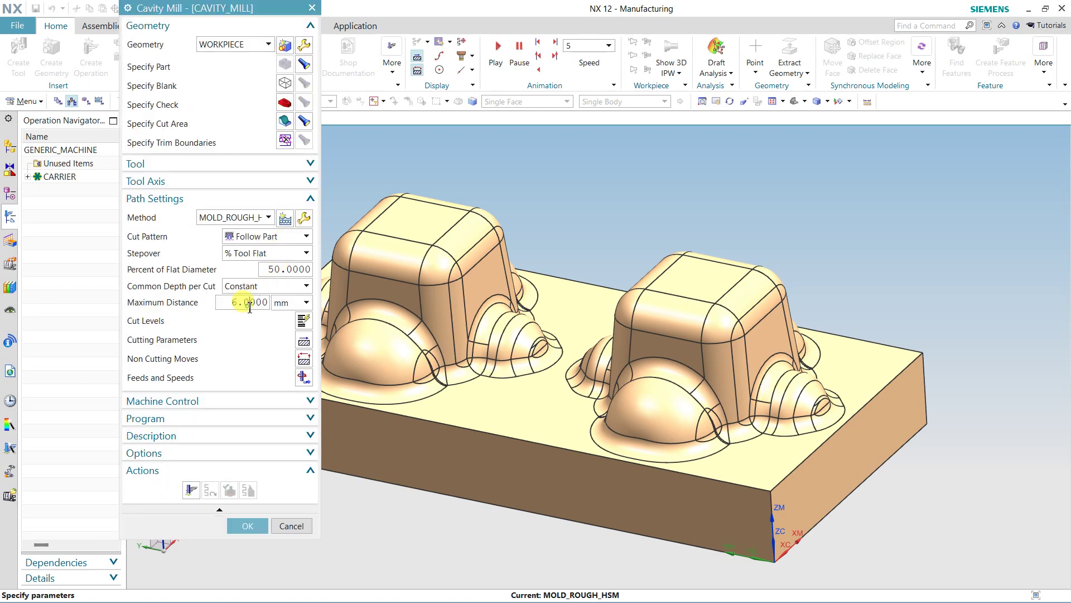
text(1)
click(191, 490)
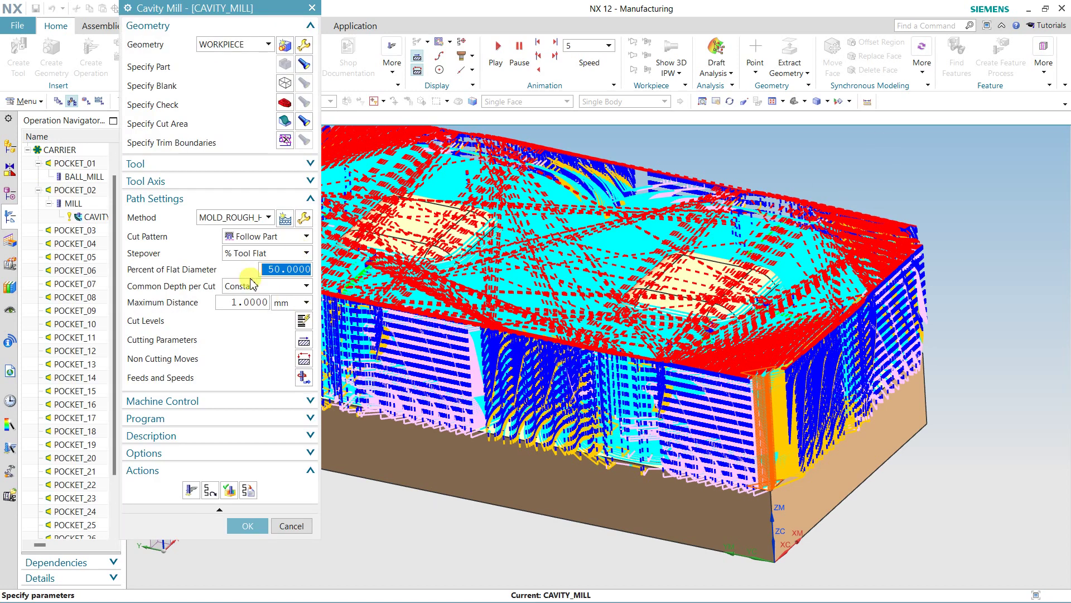
Step: Accept the CAVITY_MILL operation settings and view the toolpath
click(260, 240)
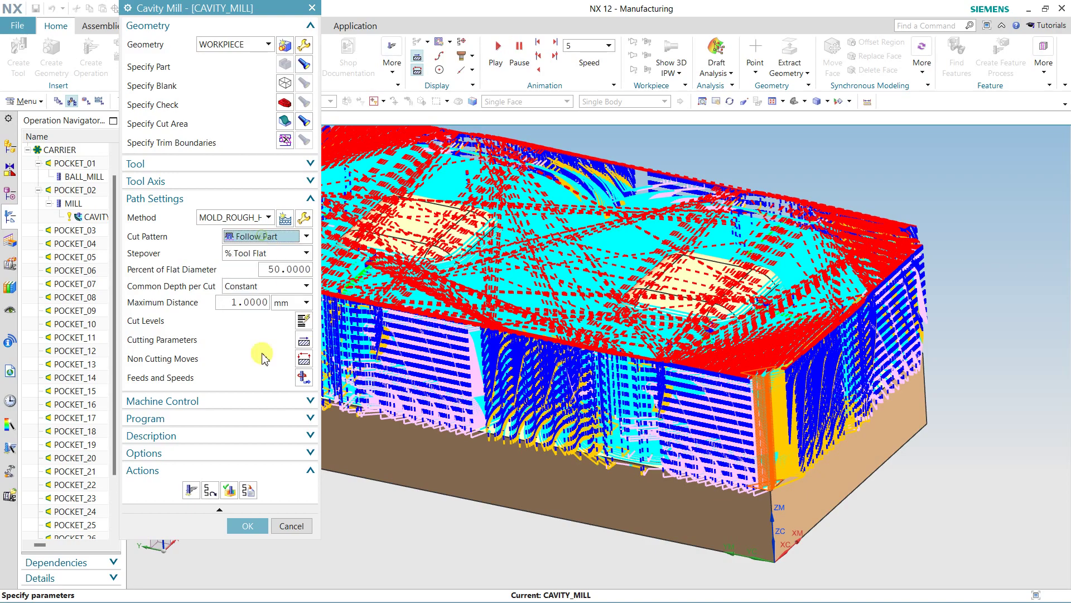
click(252, 522)
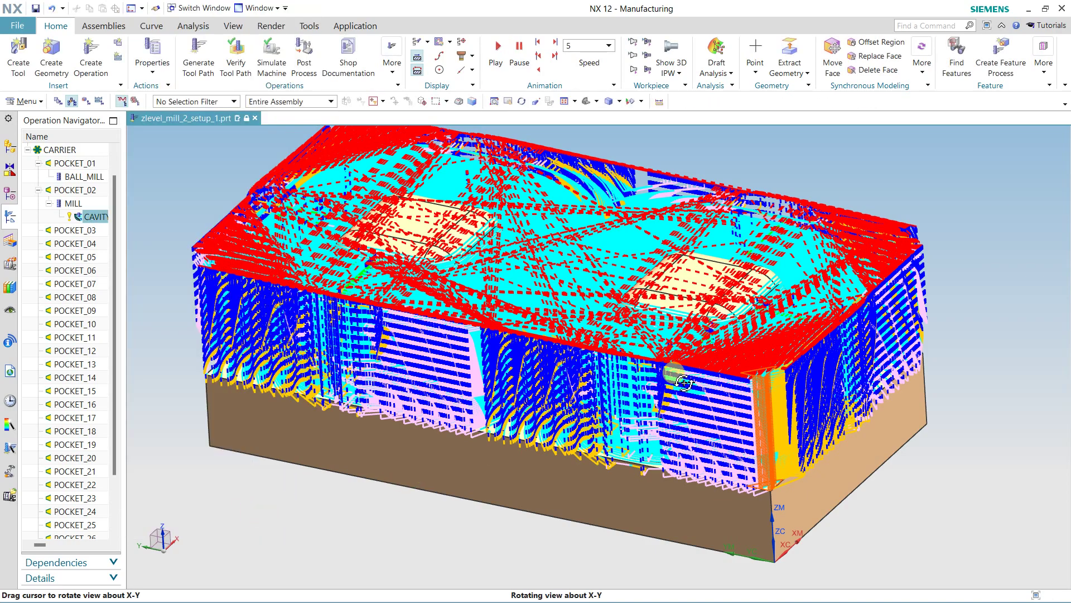
middle_drag(667, 357, 676, 368)
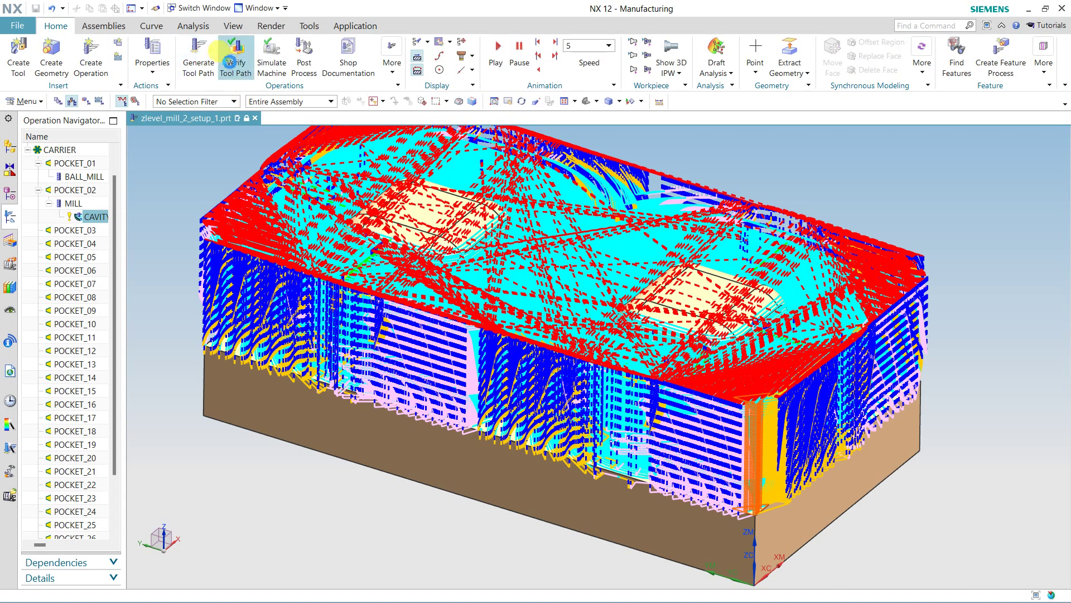
Step: Run a 3D Dynamic verification at speed 9 and dismiss the missing-blank warning
click(236, 53)
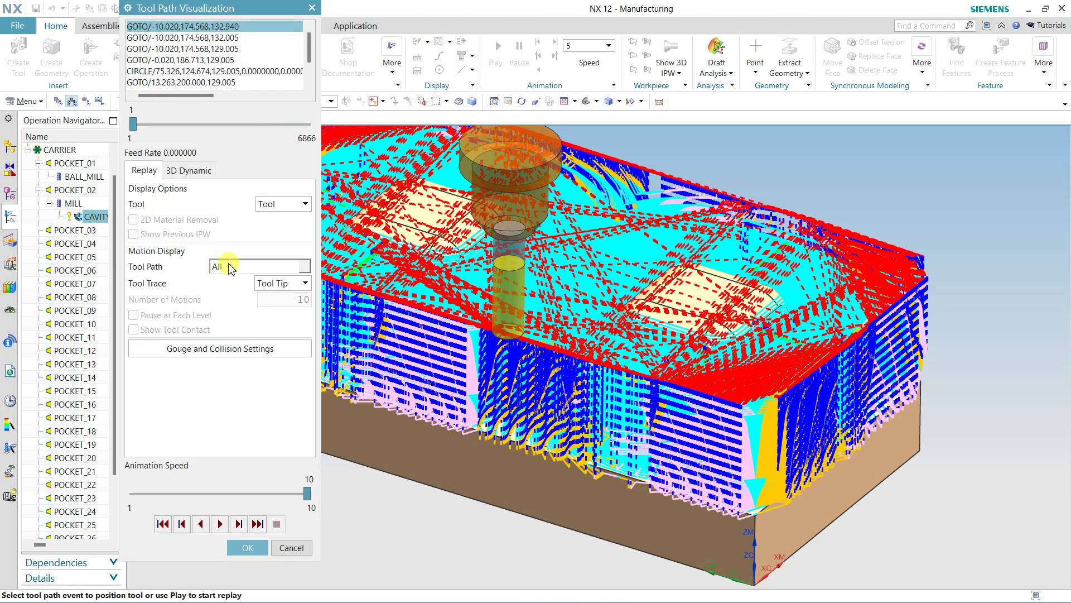
click(193, 170)
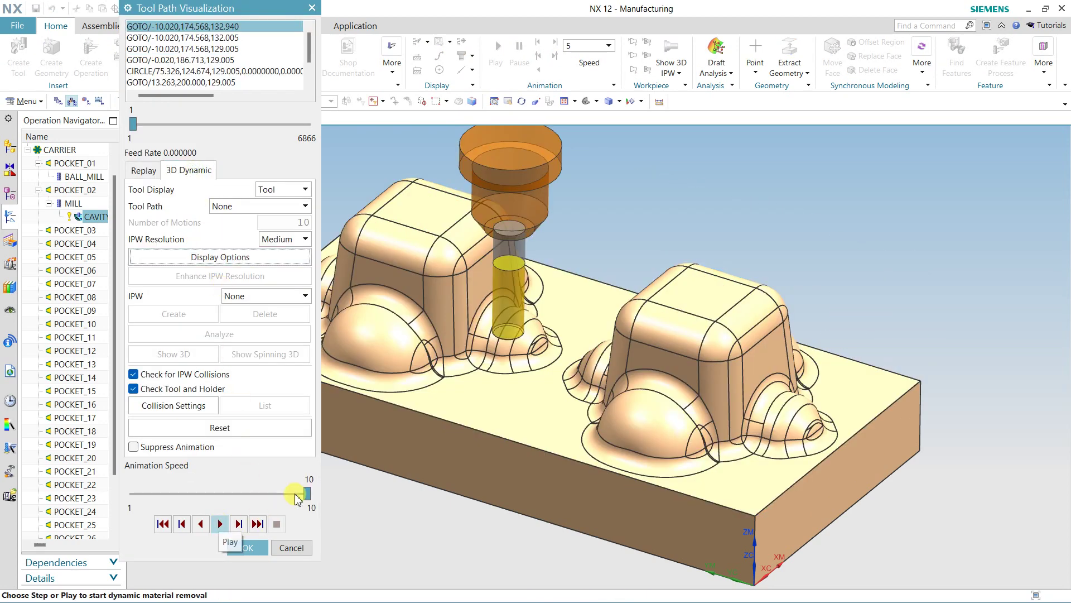
drag(307, 494, 288, 493)
click(220, 524)
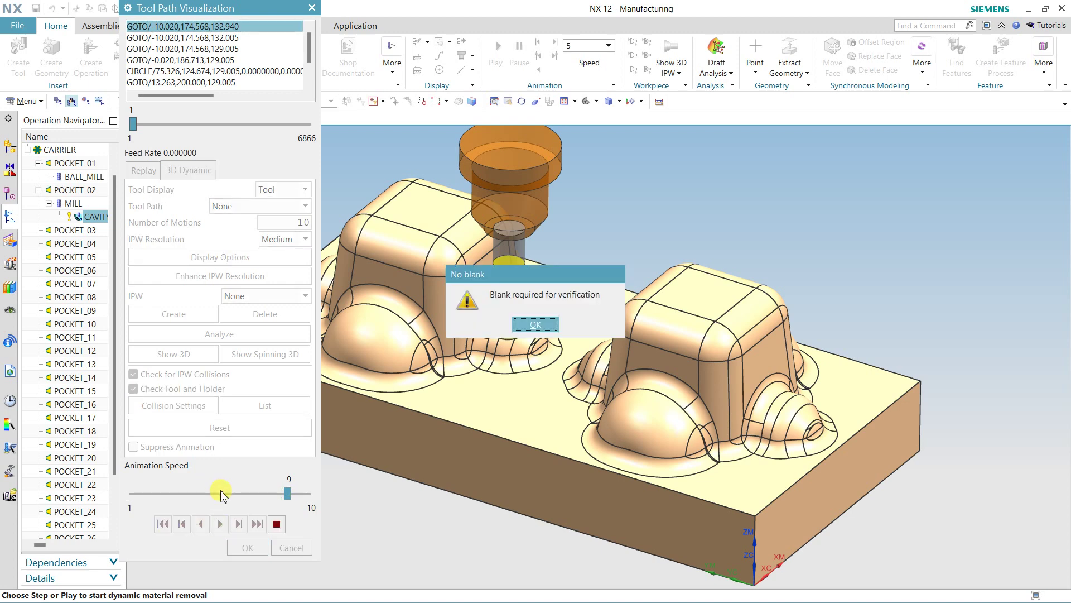
click(533, 325)
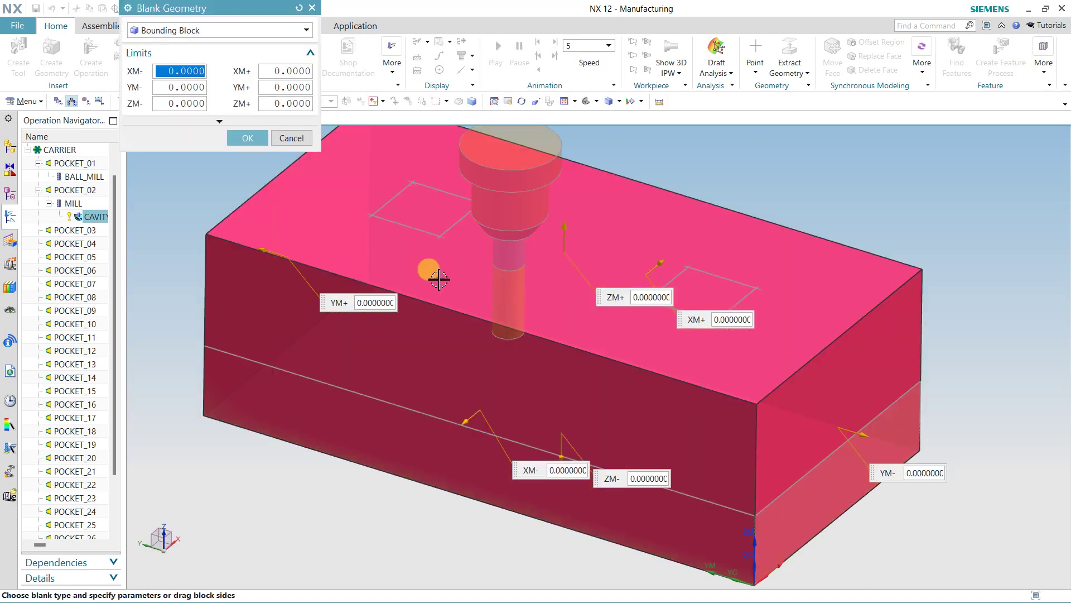
Step: Accept the Bounding Block blank and play the roughing simulation at speed 10 to completion
click(247, 138)
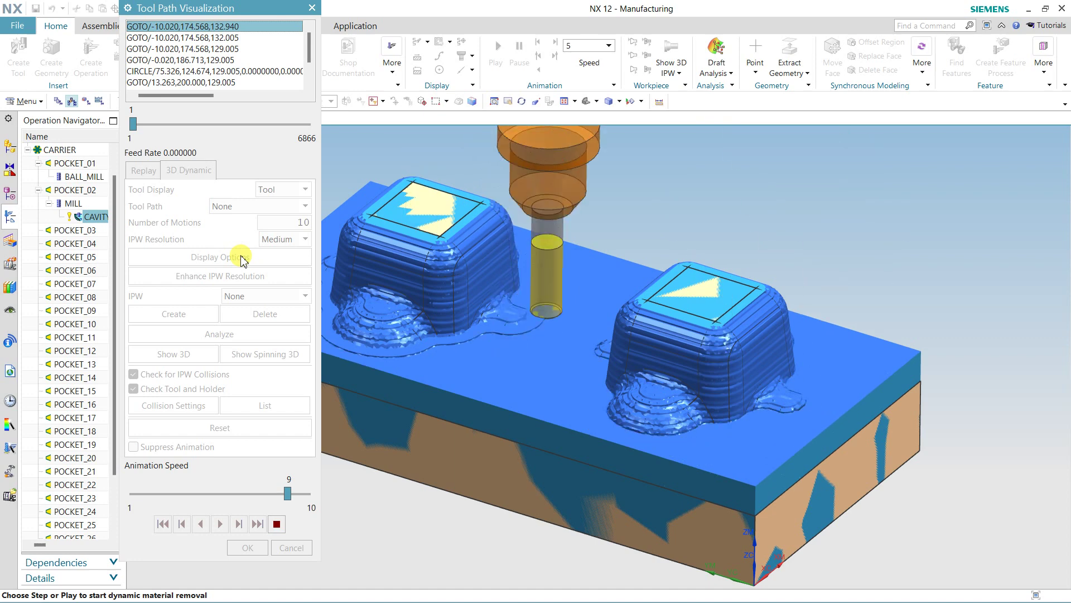
drag(288, 491, 306, 491)
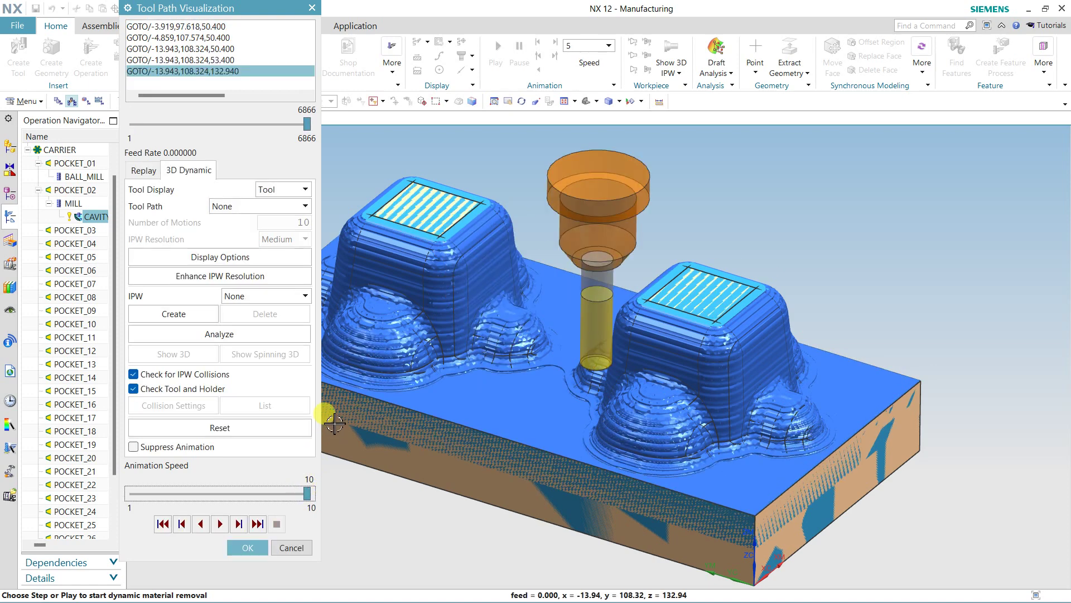
click(247, 548)
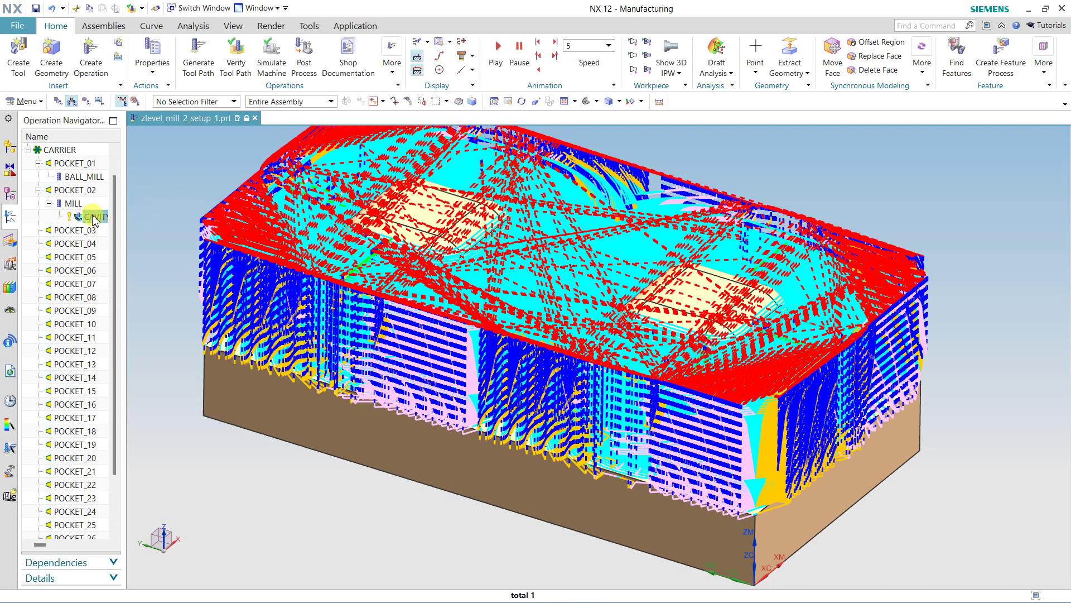
Step: Switch the Operation Navigator to Geometry View
click(85, 203)
click(193, 241)
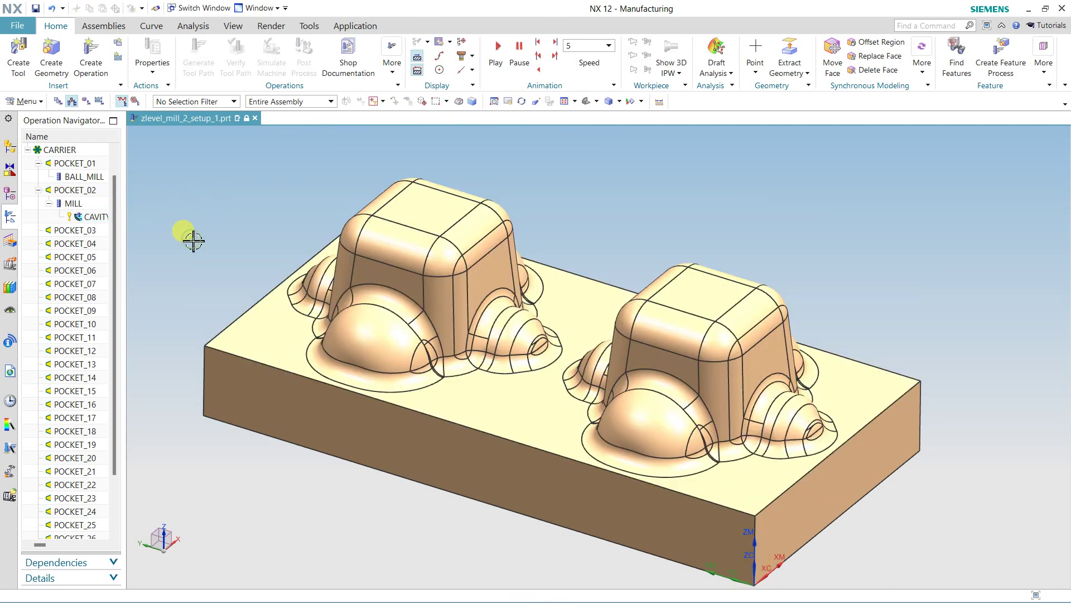
click(86, 101)
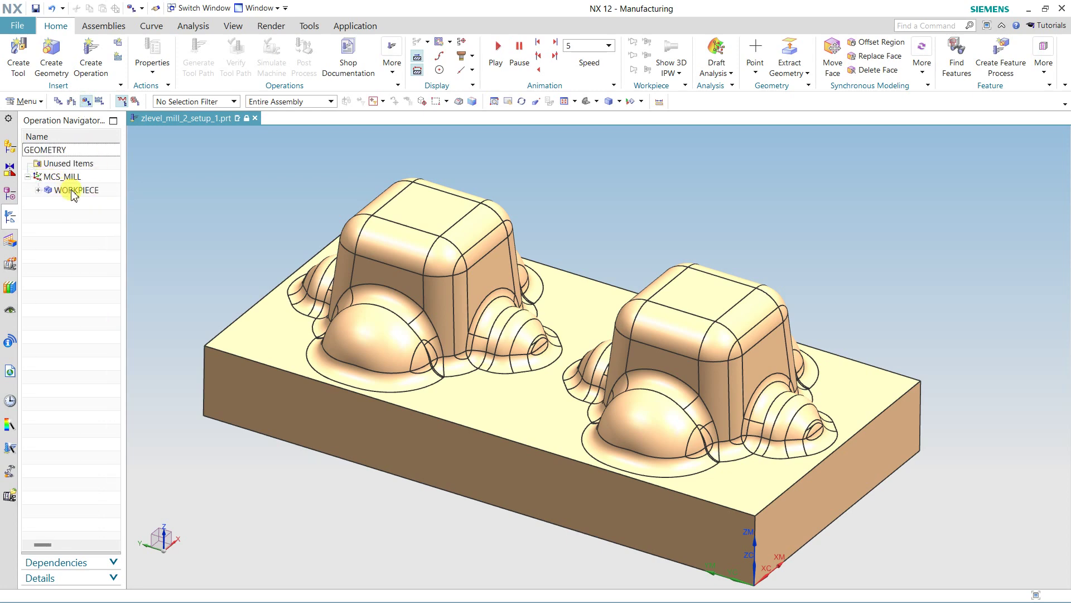
Step: Set the WORKPIECE blank to a Bounding Block with zero limits
click(72, 191)
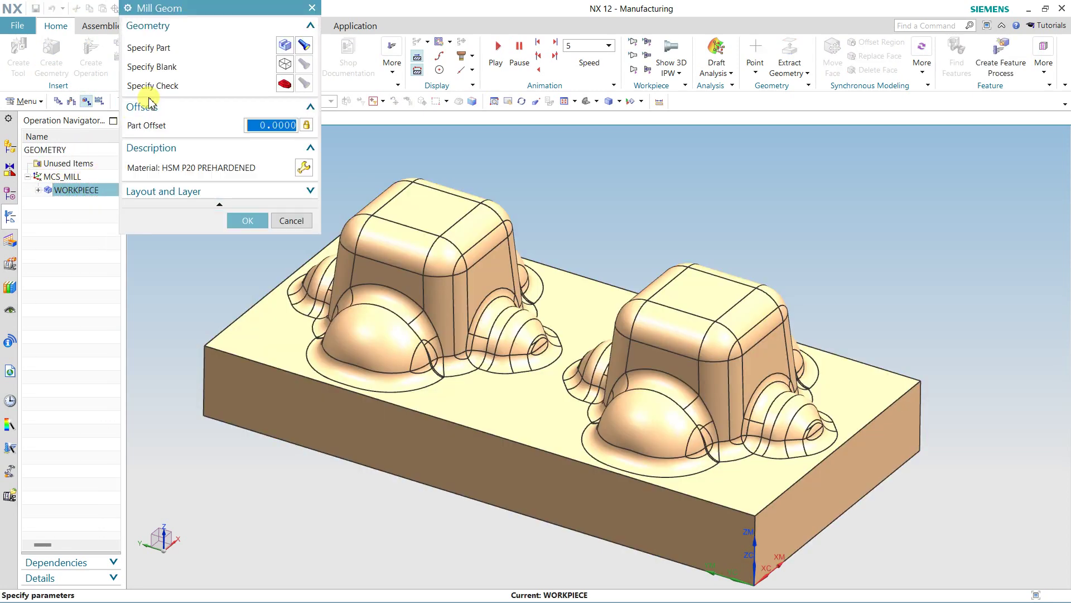
click(283, 64)
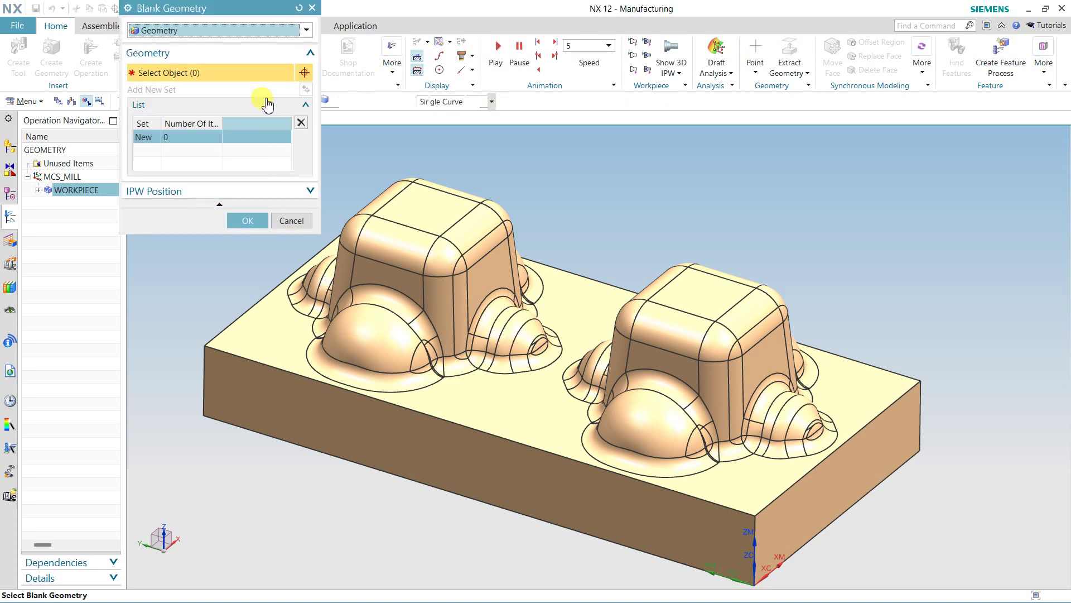
click(240, 33)
click(182, 71)
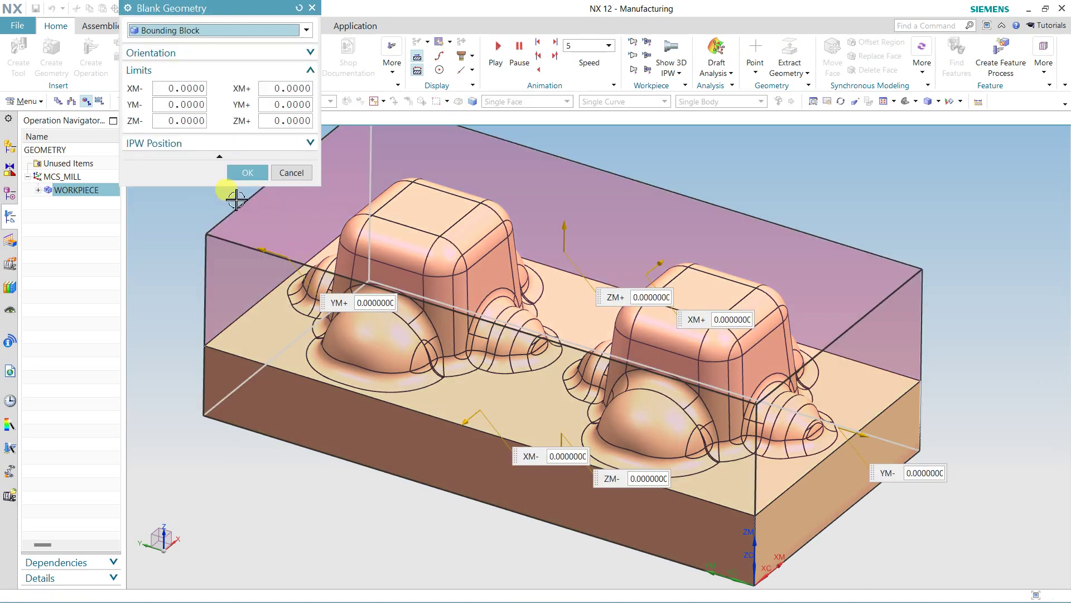
click(244, 173)
click(247, 221)
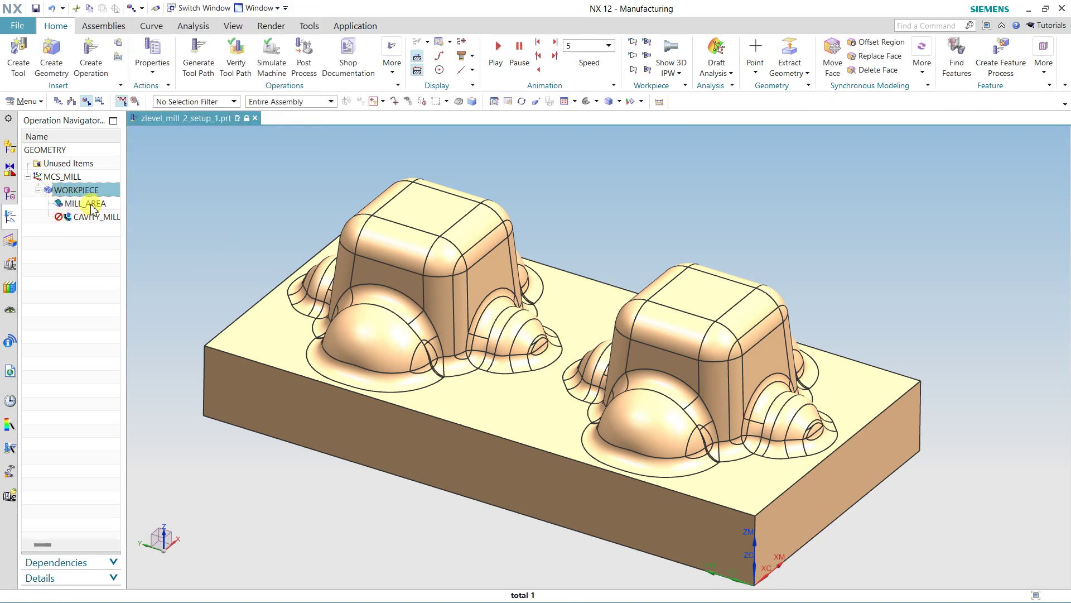
Step: Select CAVITY_MILL and regenerate its roughing toolpath
click(91, 204)
click(630, 389)
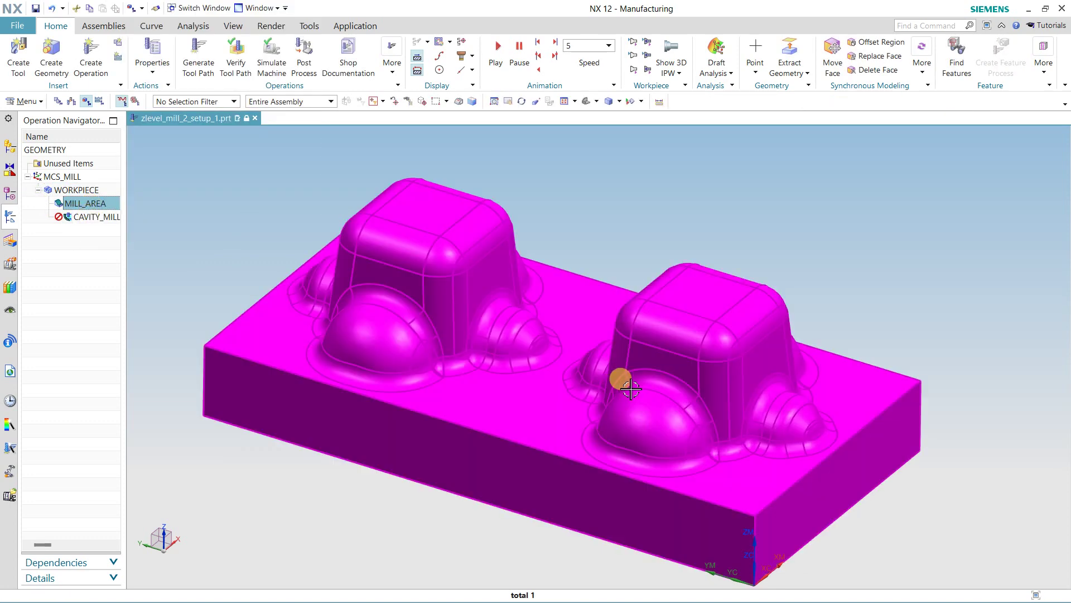
click(83, 216)
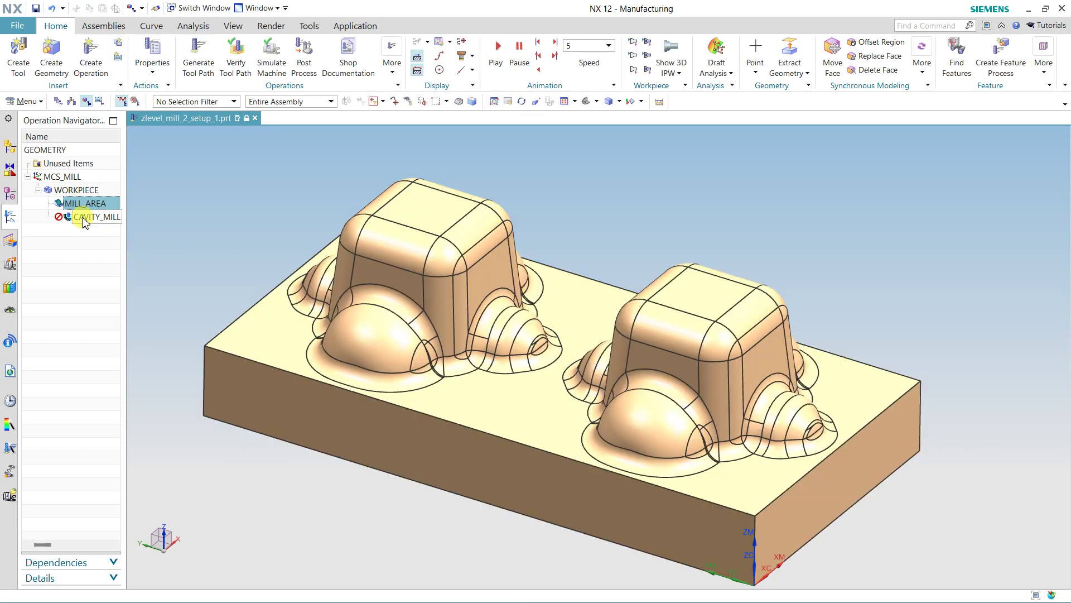
click(212, 68)
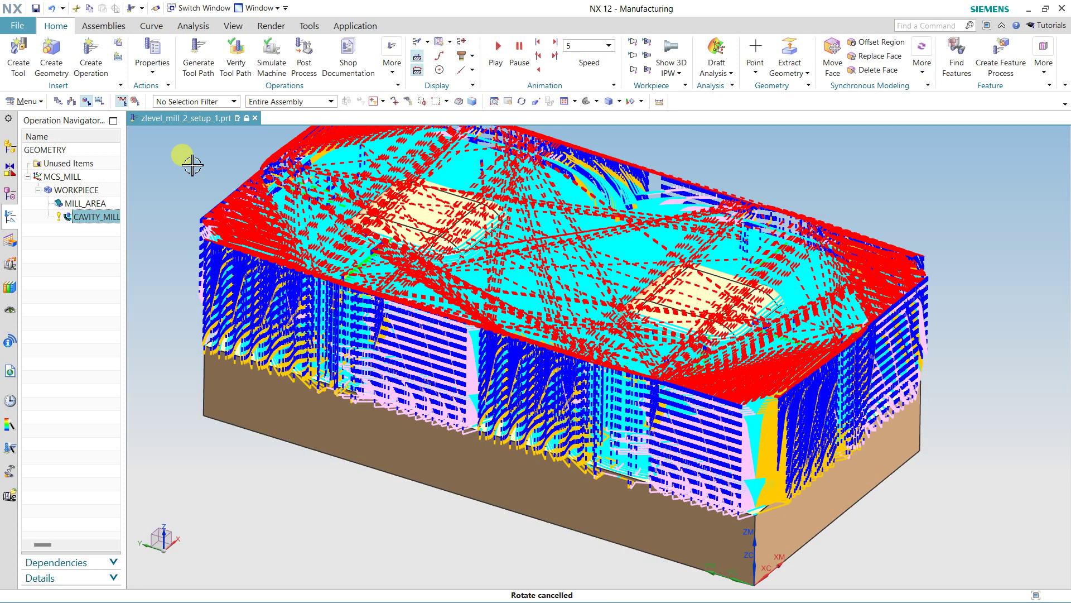
click(91, 56)
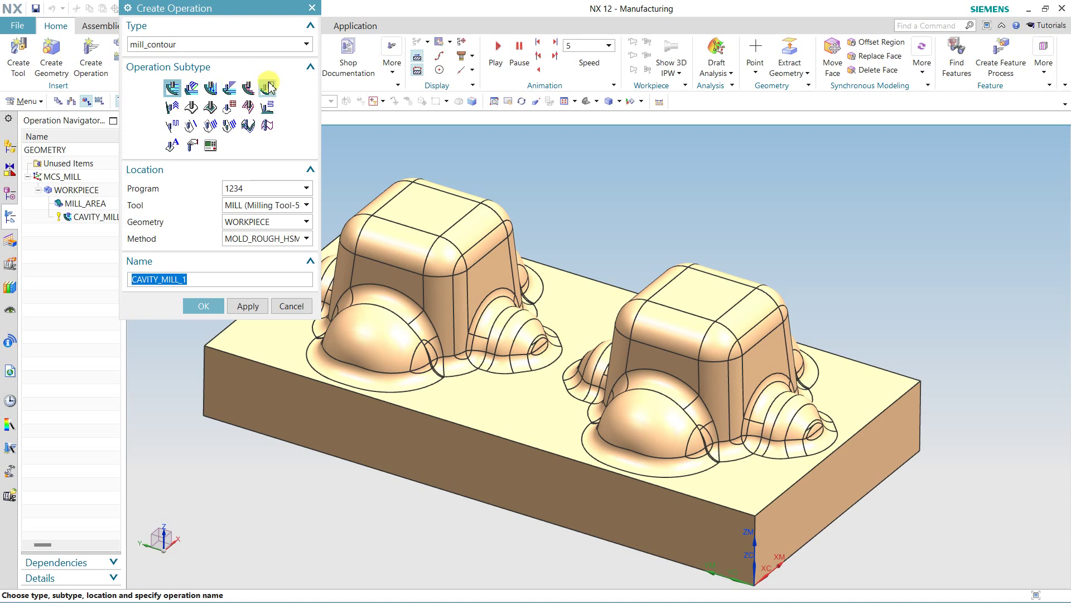
Step: Create a ZLEVEL_PROFILE operation using the BALL_MILL tool and the MILL_FINISH method
click(268, 87)
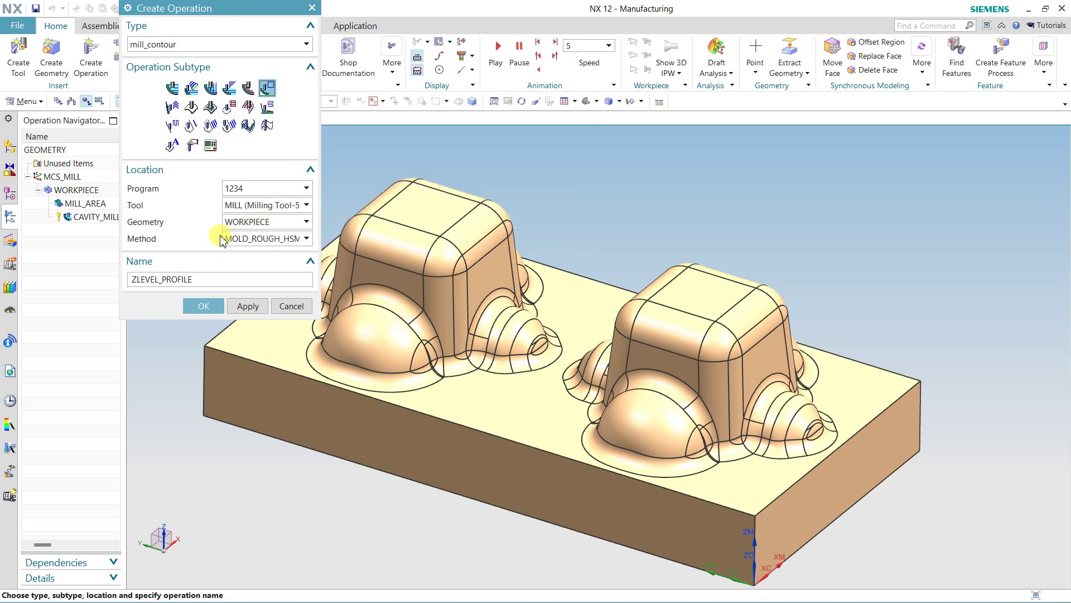
click(245, 206)
click(246, 230)
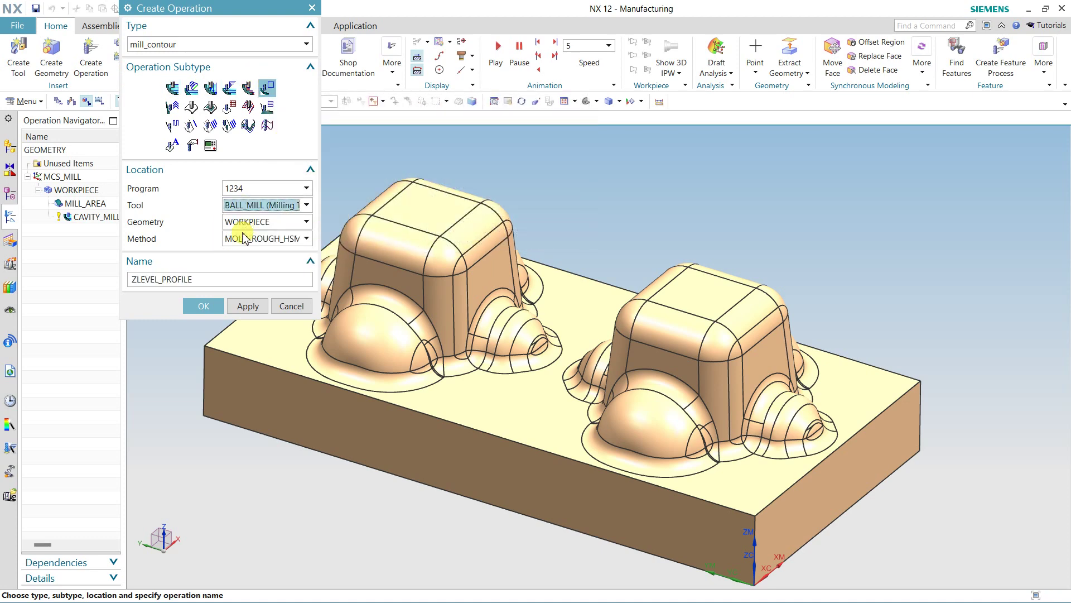
click(240, 240)
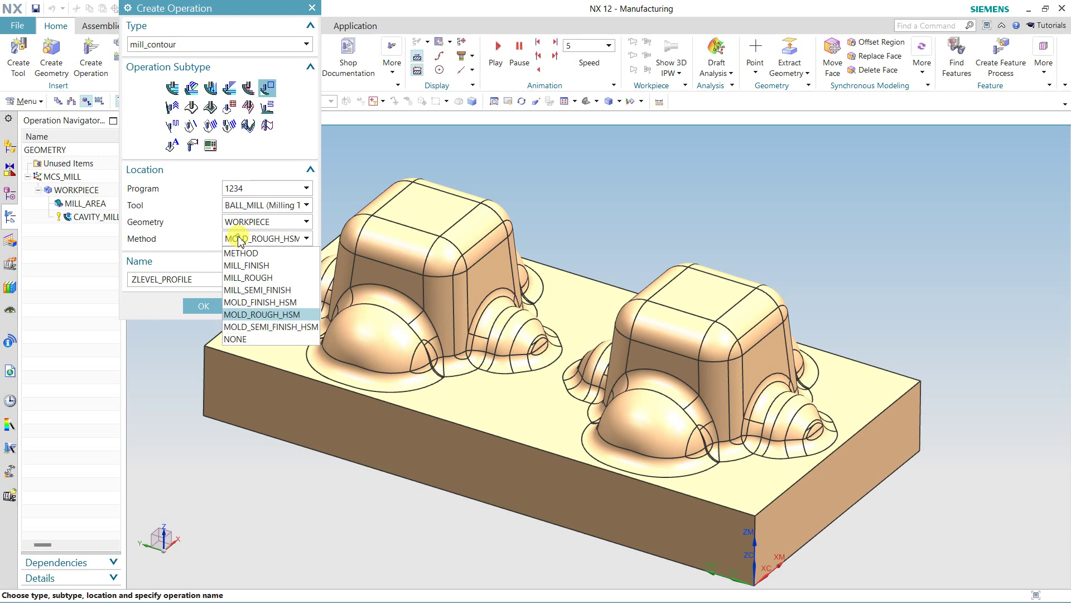
click(248, 266)
click(203, 306)
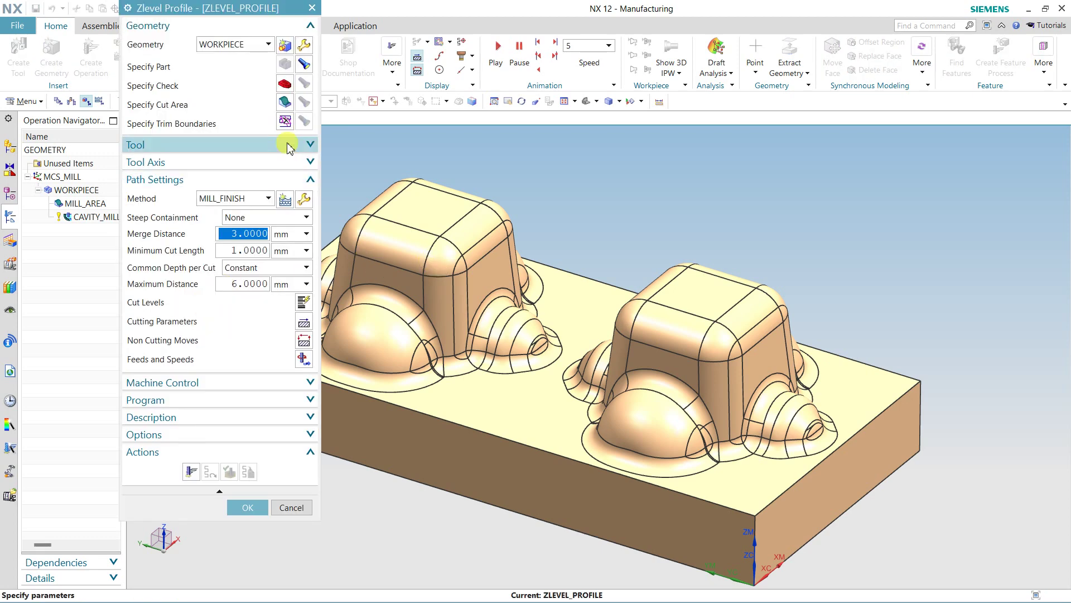
Step: Box-select the 267 boss faces from a side view as the Z-level cut area
click(288, 100)
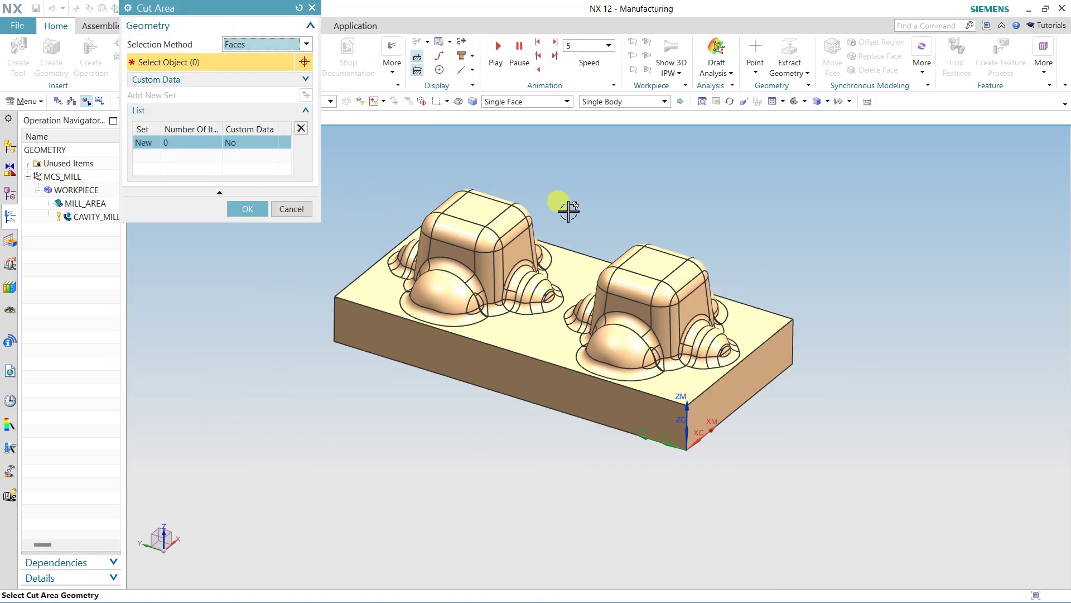
mouse_move(567, 211)
middle_down()
mouse_move(578, 186)
mouse_move(603, 184)
middle_up()
key(F8)
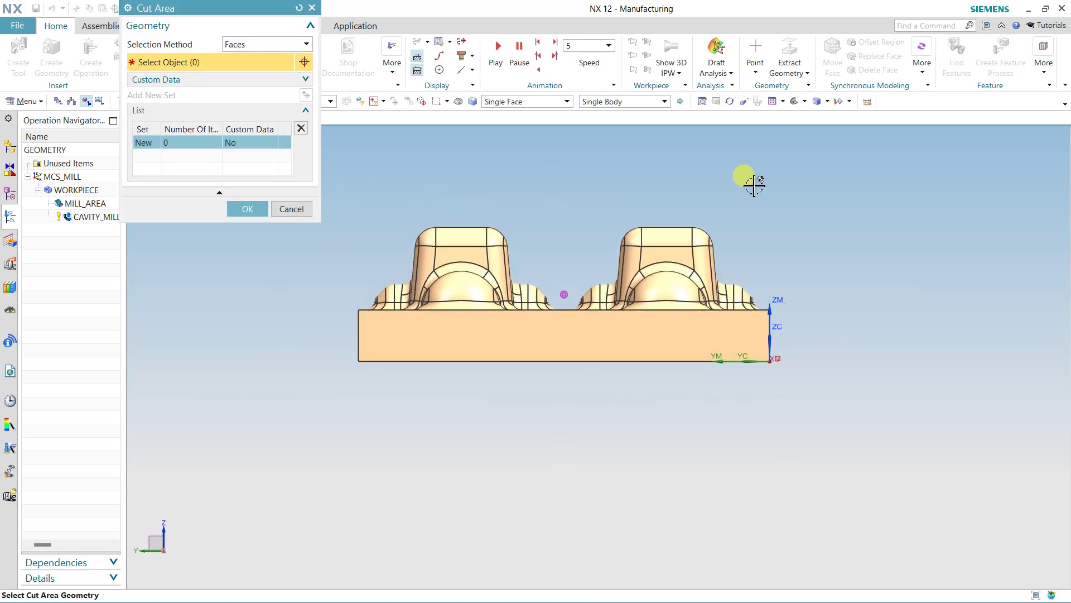
drag(818, 182, 336, 313)
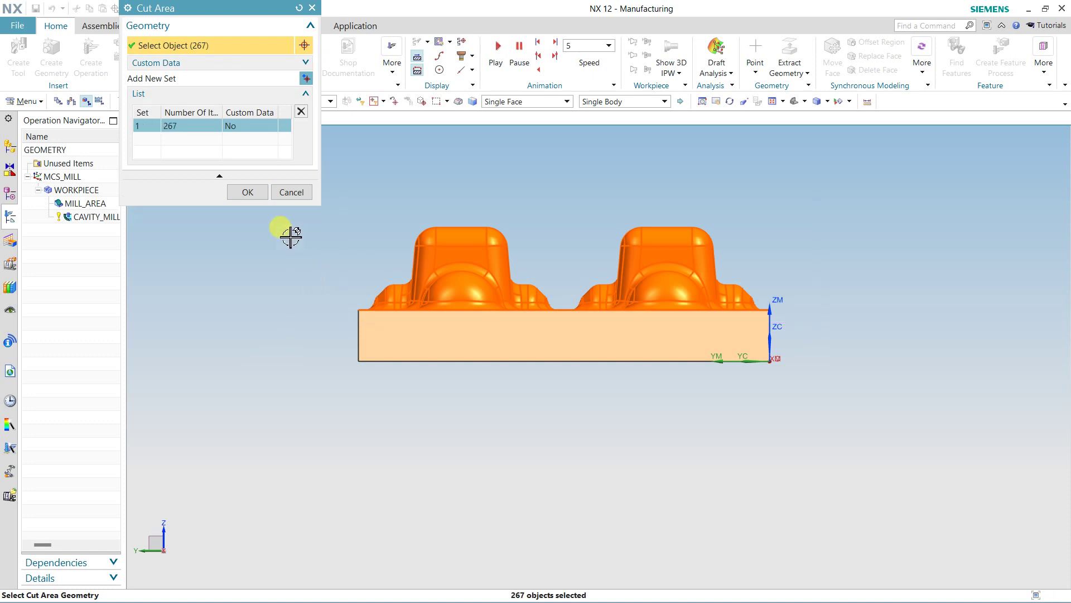
click(234, 193)
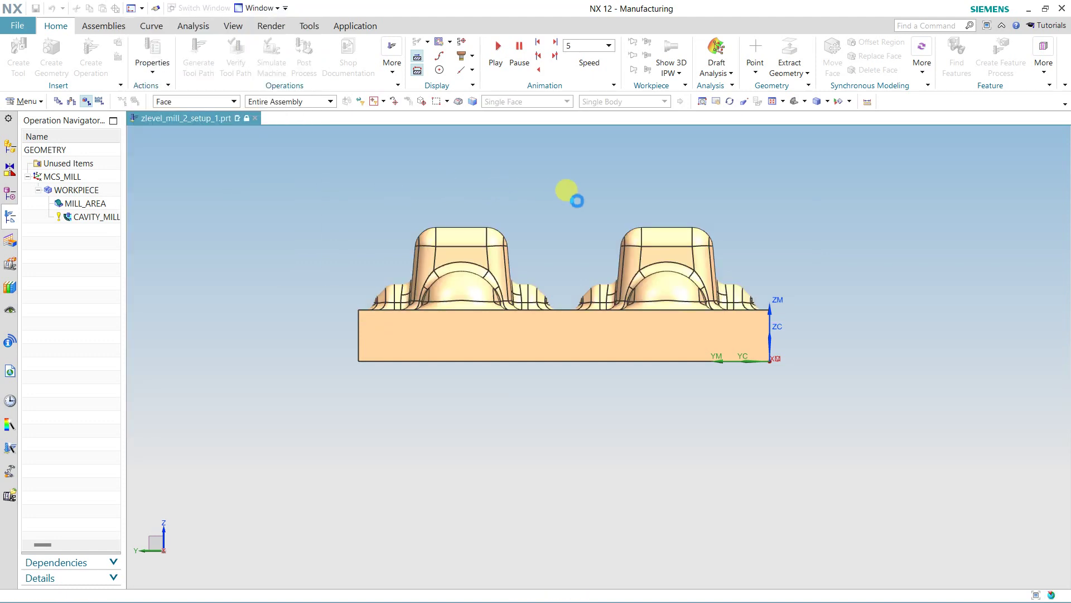
middle_drag(569, 207, 414, 185)
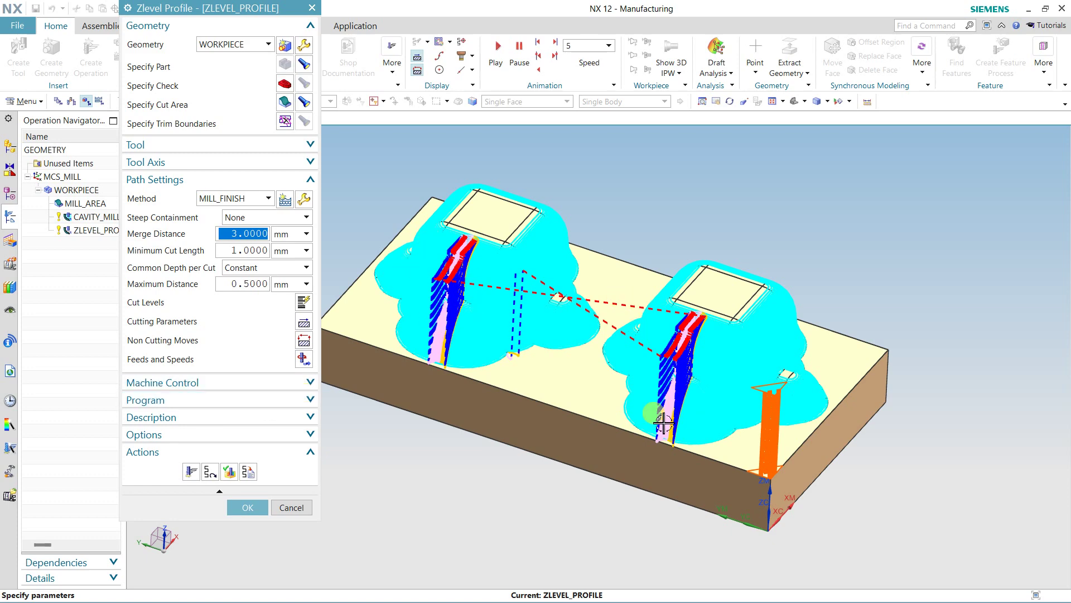
Step: Set the Cutting Parameters Level to Level connection to Direct on Part, then regenerate the toolpath
middle_drag(566, 434, 550, 414)
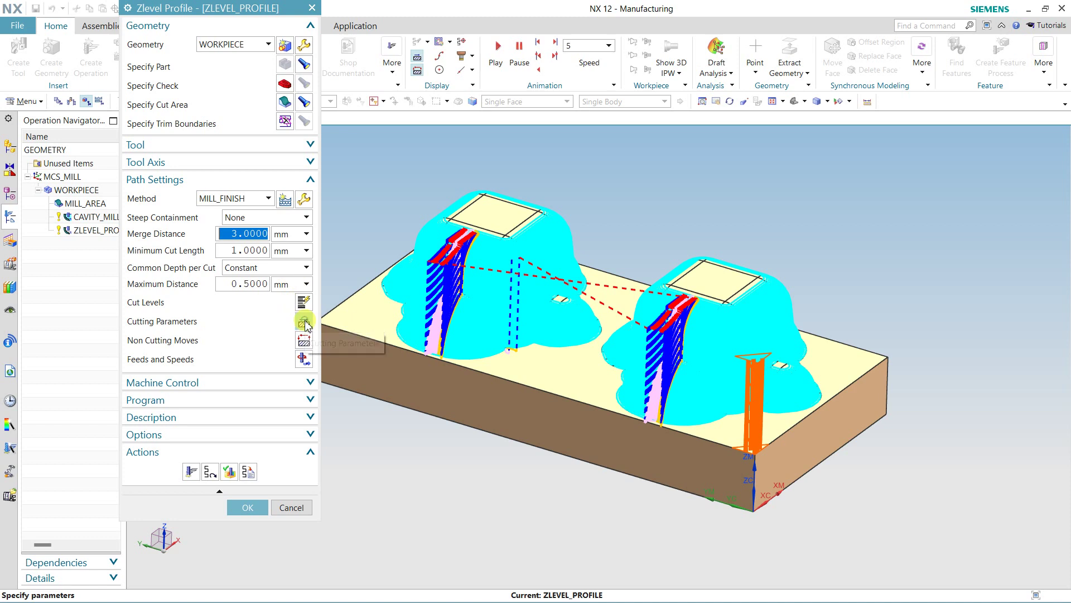
click(304, 323)
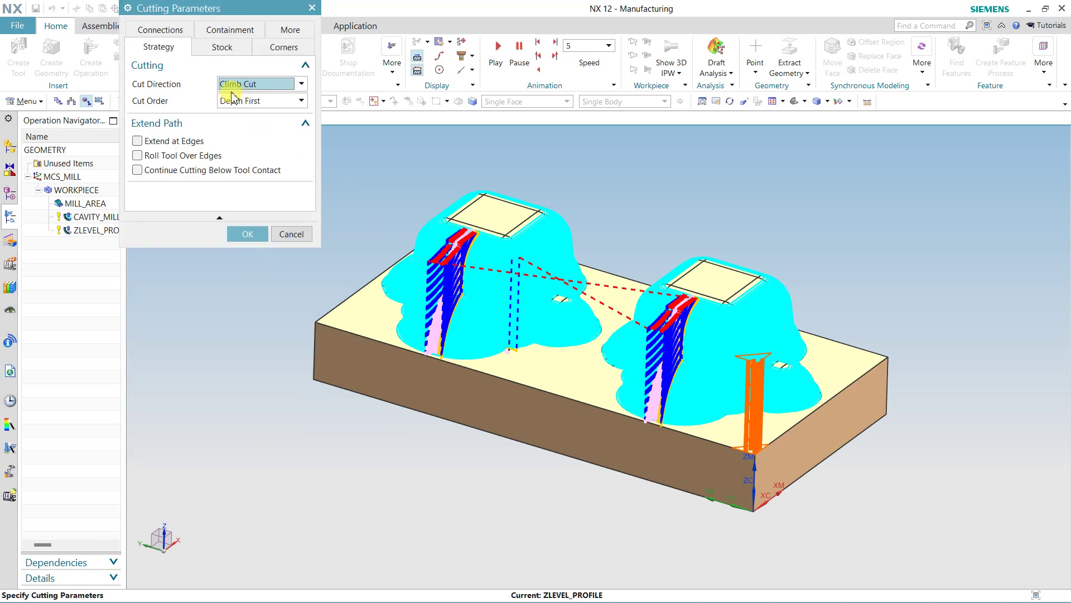
click(166, 30)
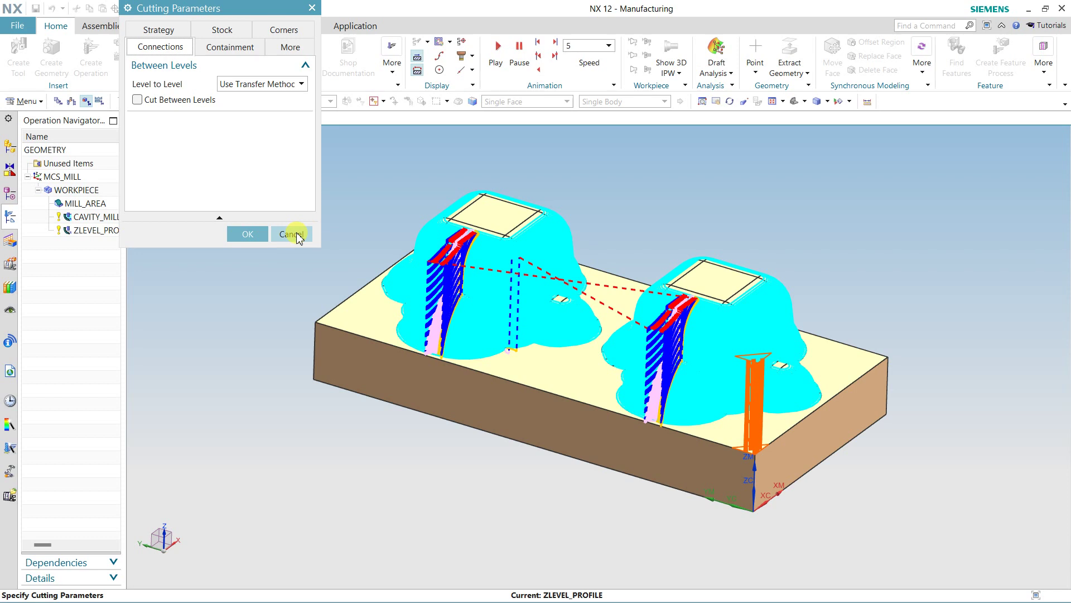
click(251, 84)
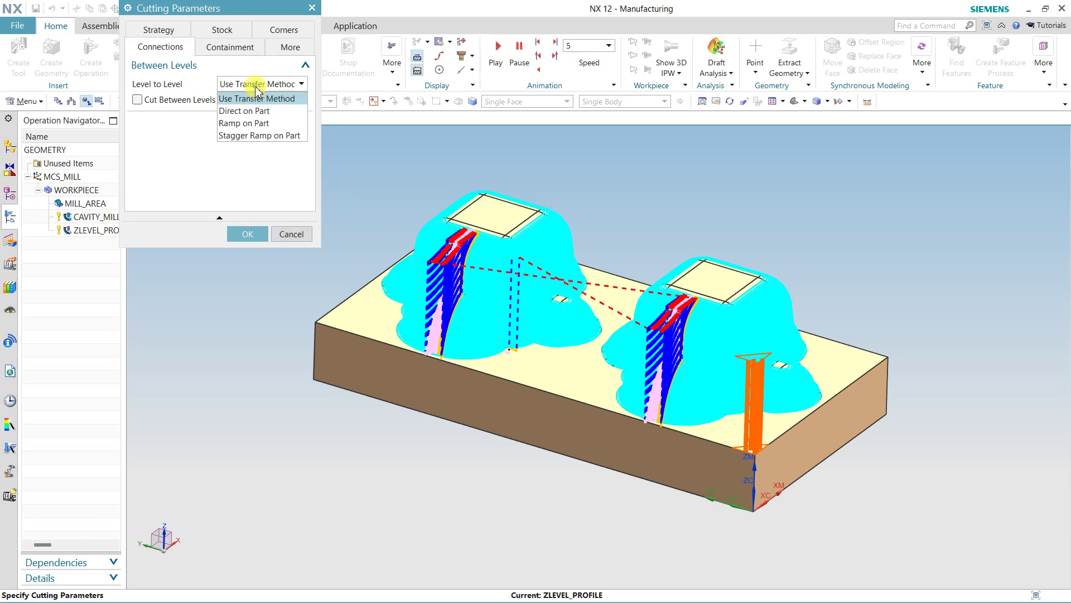
click(251, 110)
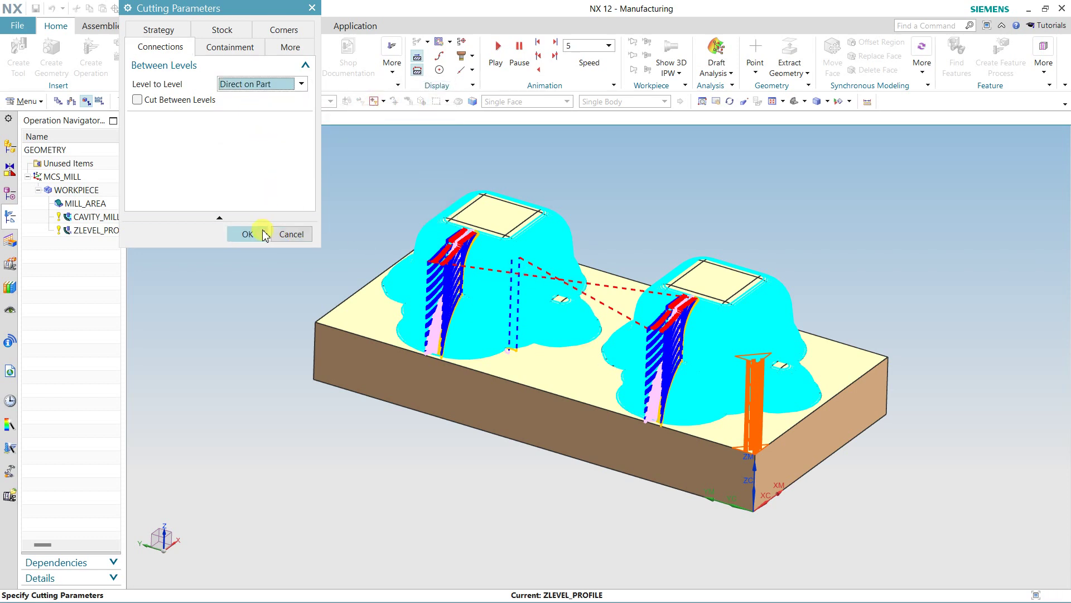
click(244, 237)
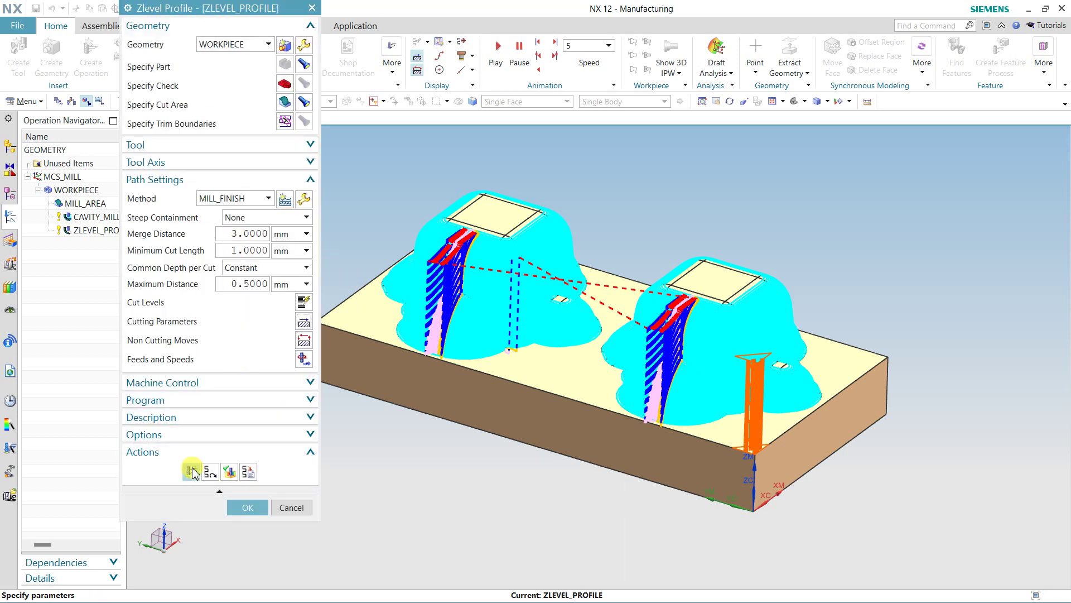
click(191, 472)
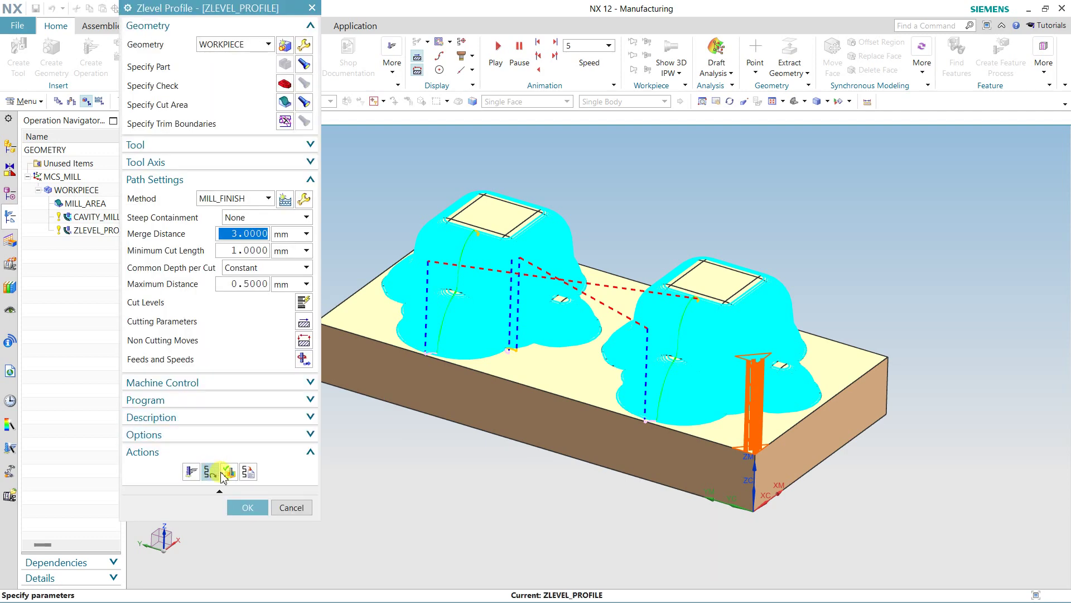
Step: Play the 3D material-removal verification through all 1682 motions, then close the operation
click(230, 472)
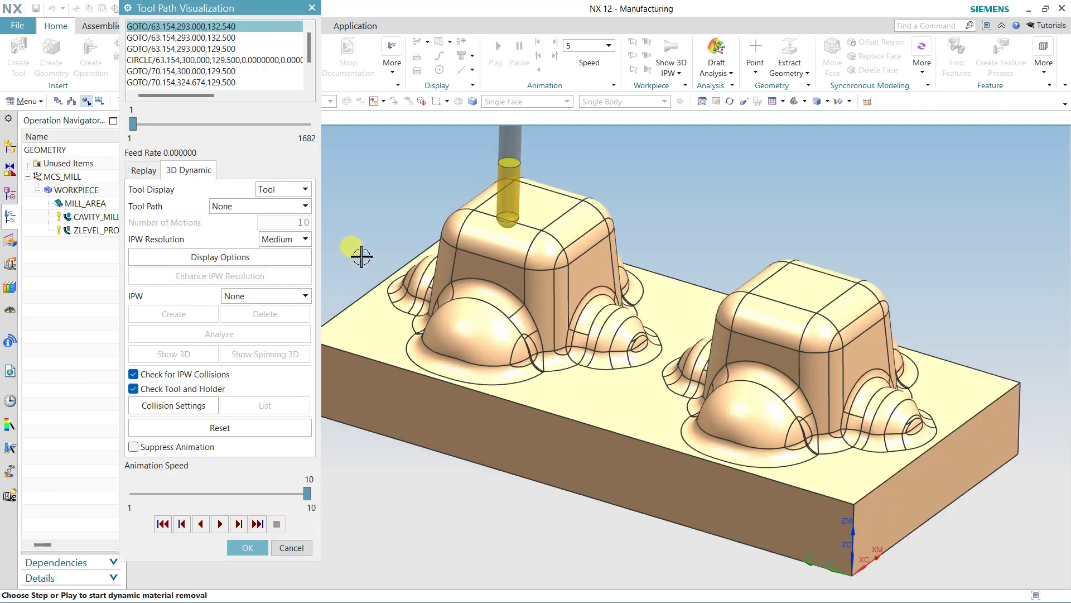
scroll(707, 200, up, 2)
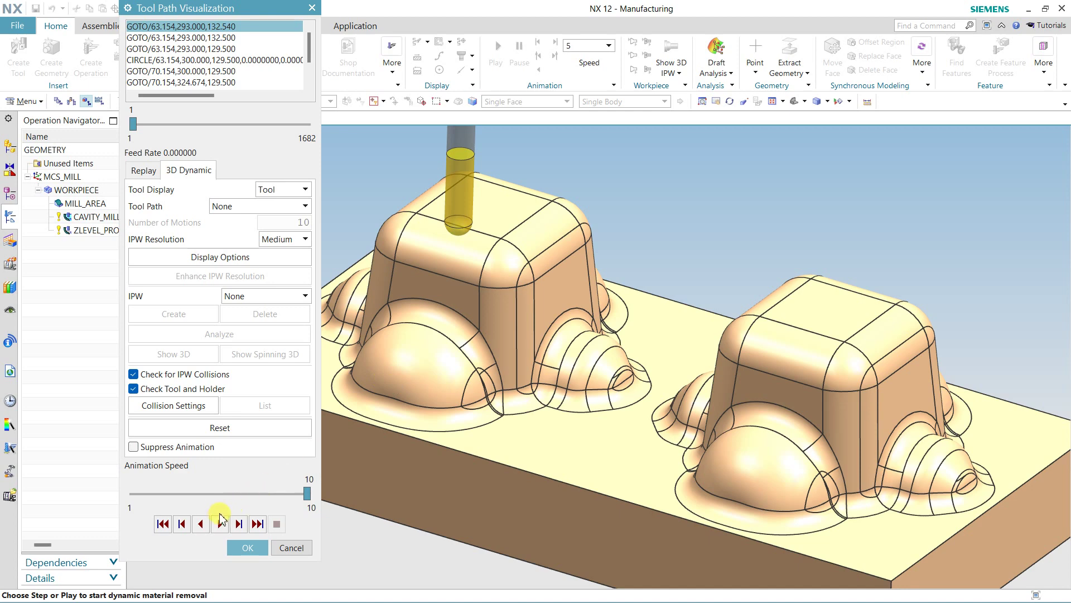
click(221, 523)
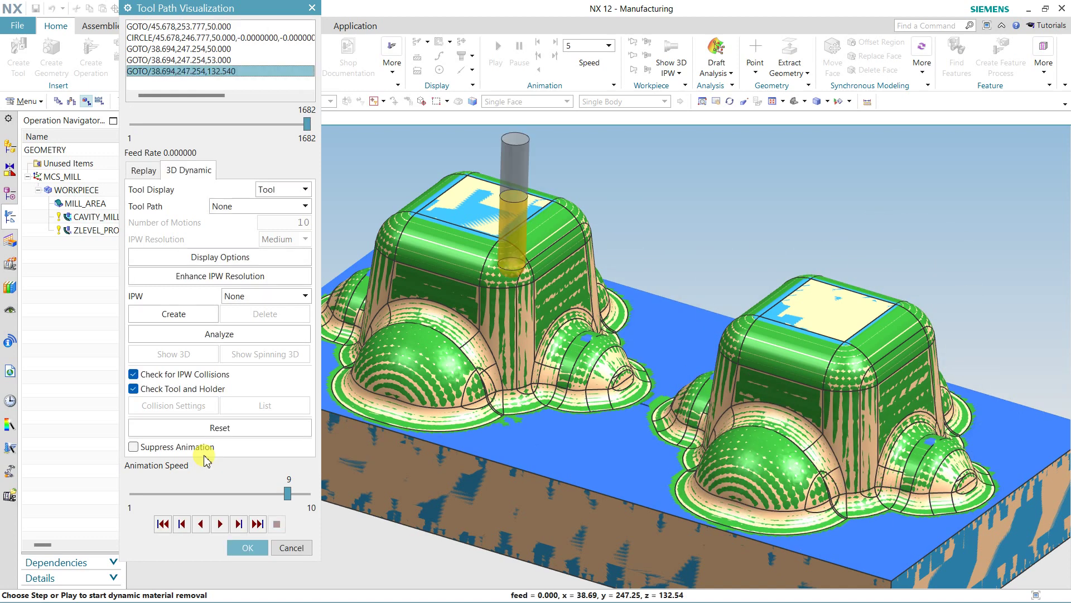
click(251, 550)
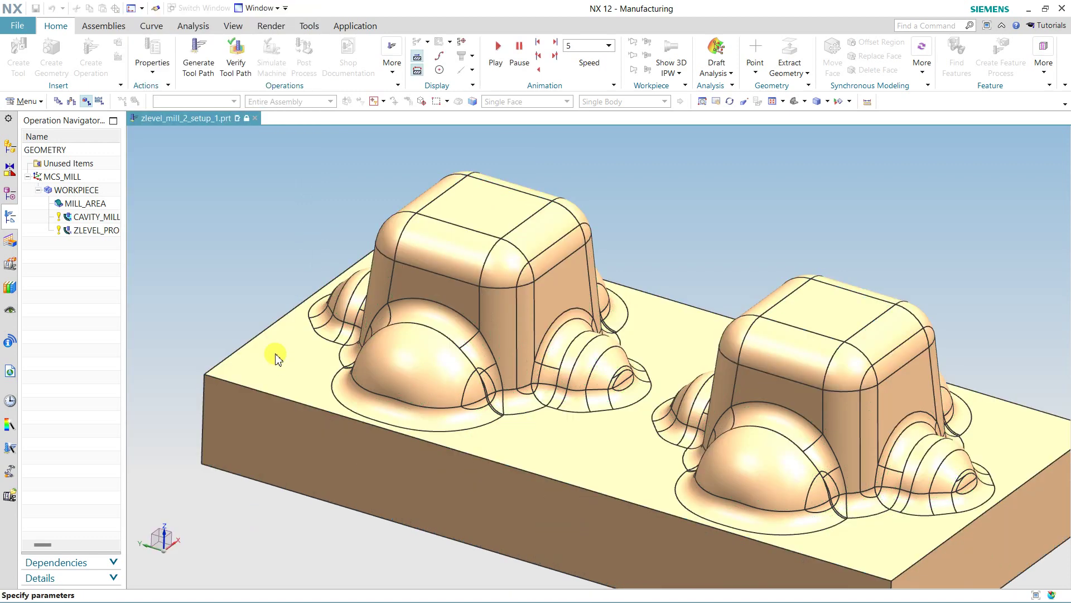